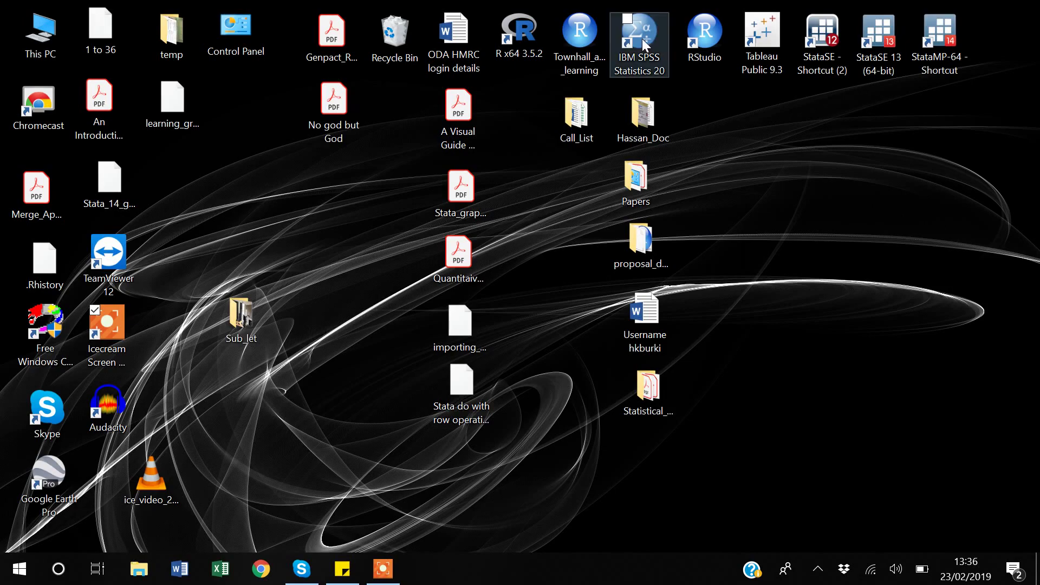
Launch IBM SPSS Statistics 20 and dismiss its startup dialog to reach an empty dataset.
left_click(646, 40)
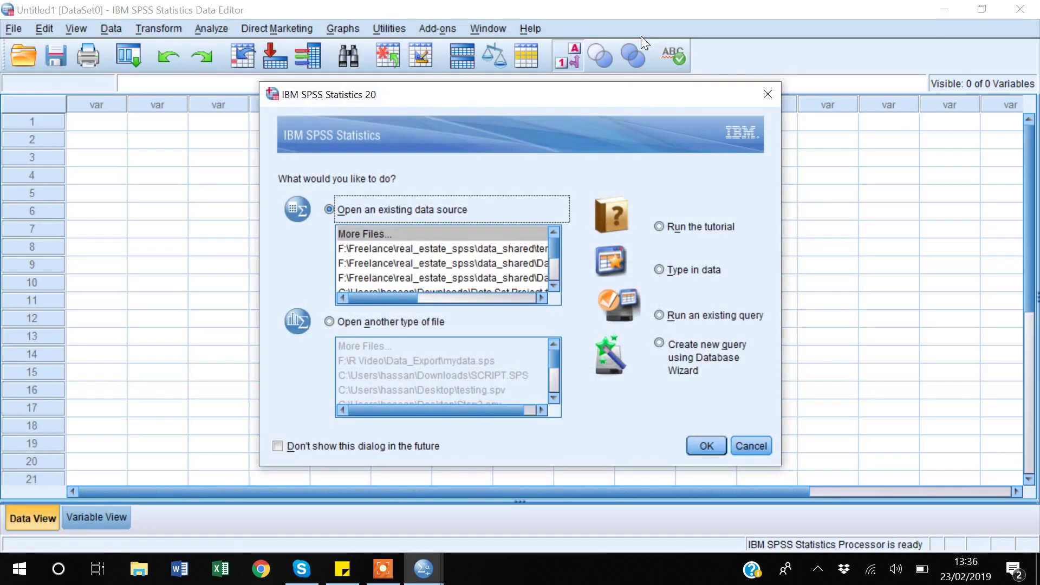
left_click(769, 95)
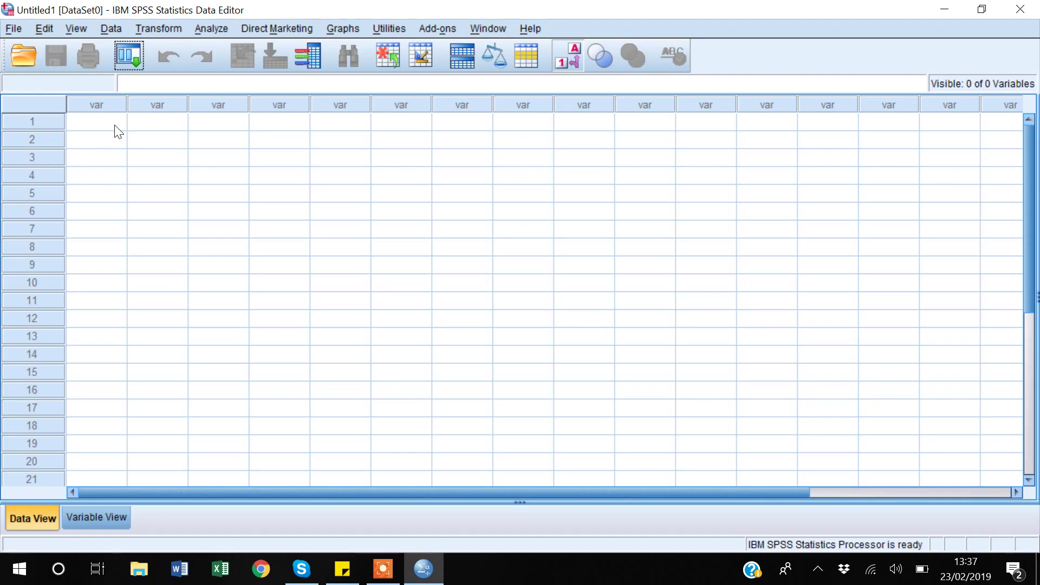
left_click(201, 32)
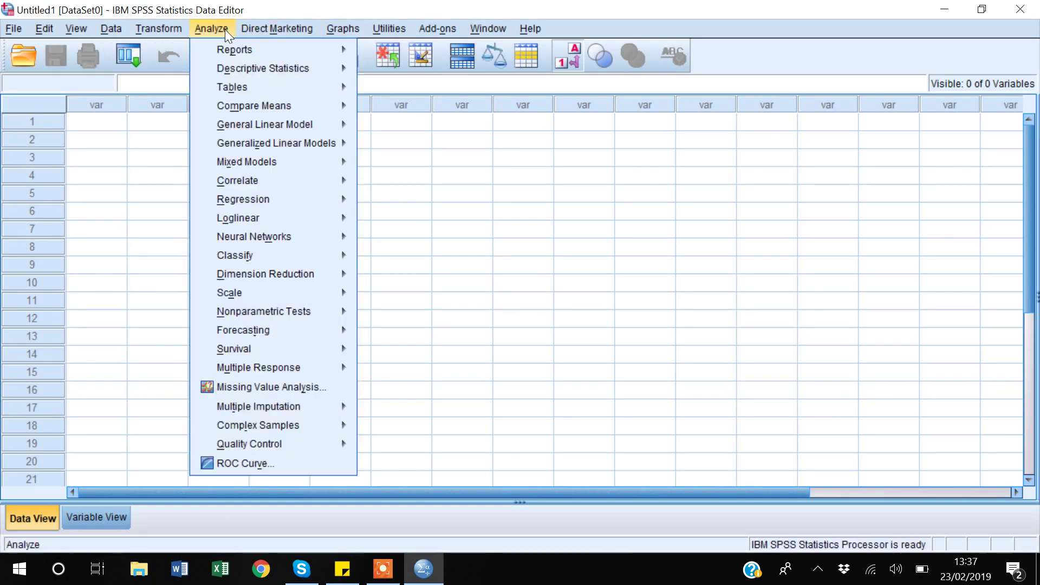
left_click(102, 130)
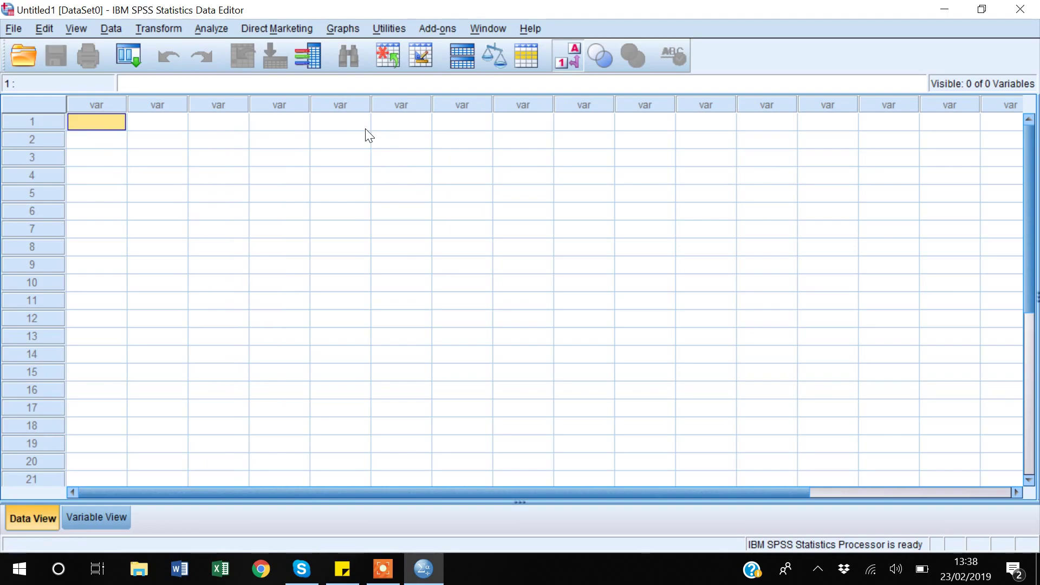
left_click(88, 516)
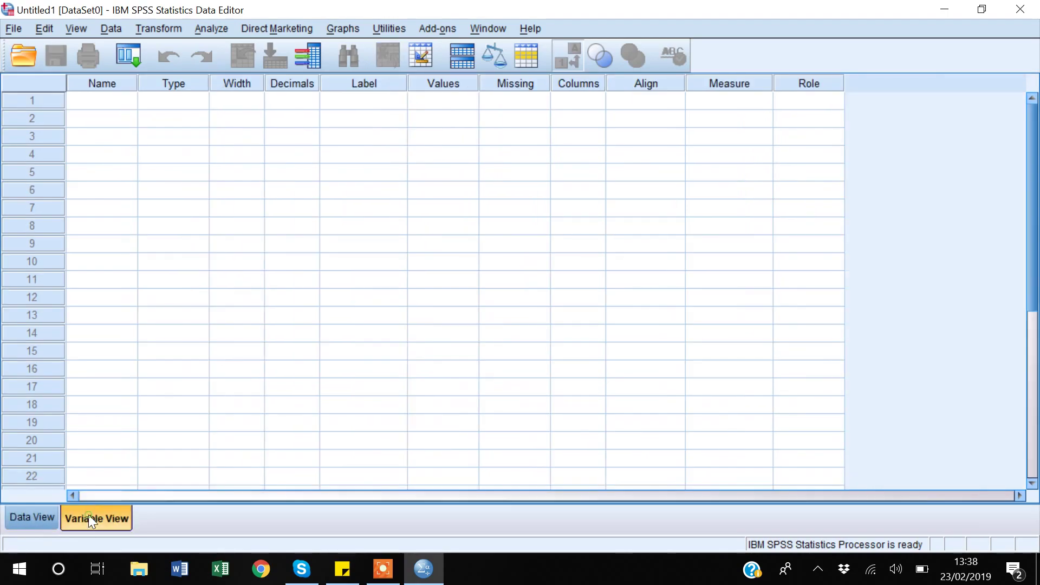
left_click(26, 519)
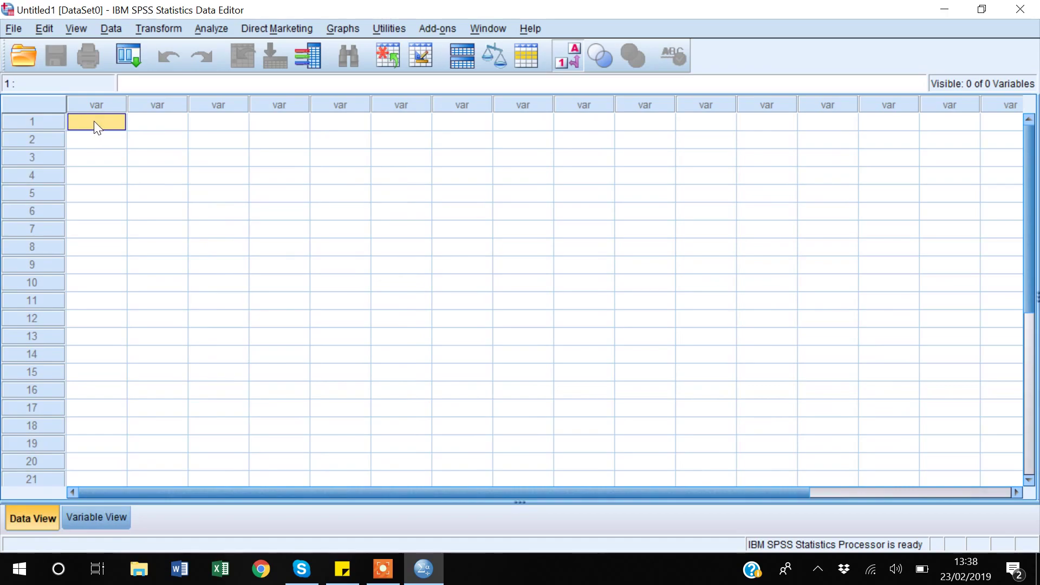
Enter the values 1, 1, 2 and 3 in rows 1 to 4 of the first data column.
type("1")
key("Return")
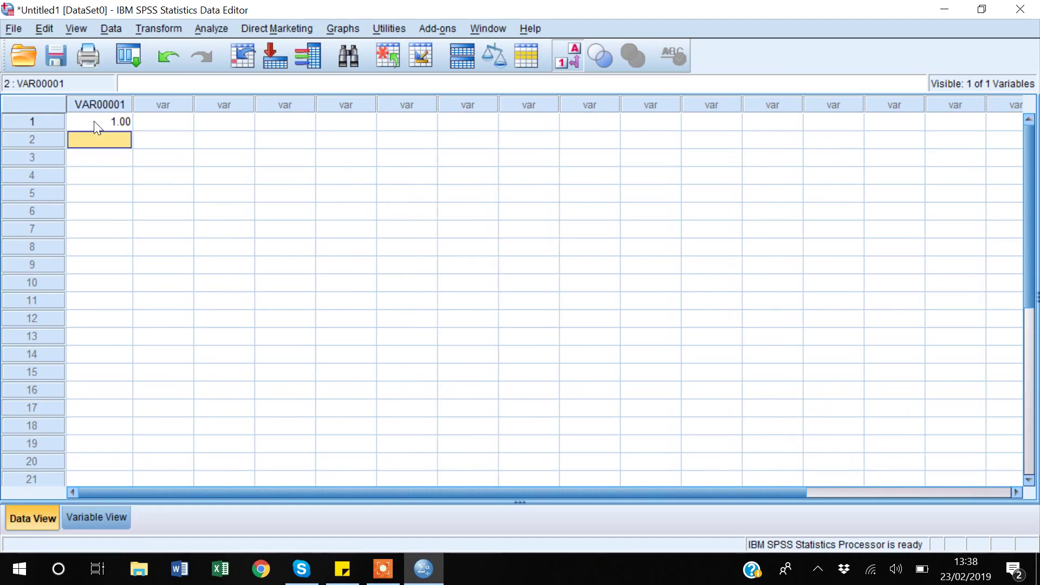
type("1")
key("Return")
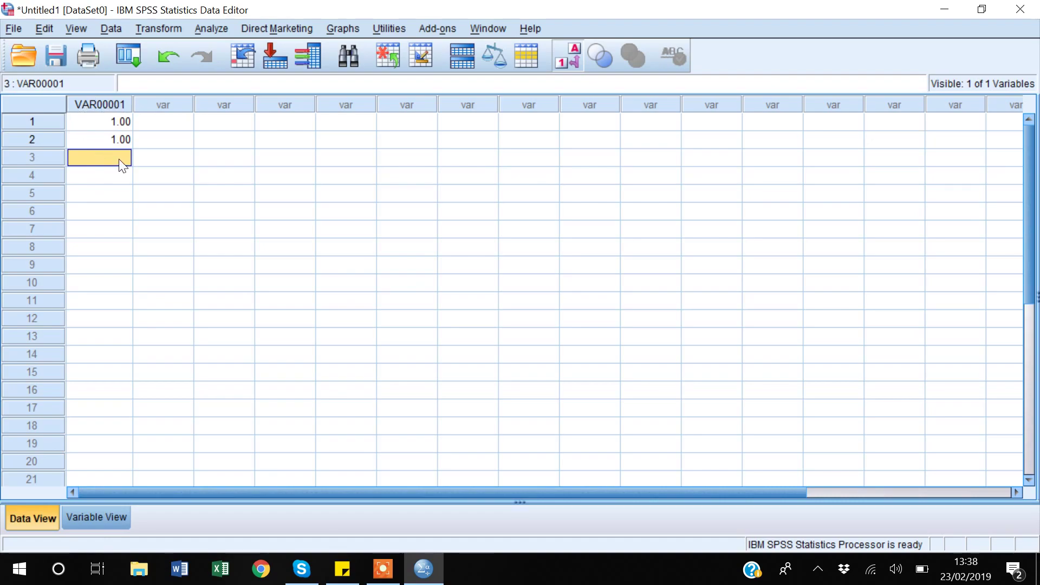
type("2")
key("Return")
type("3")
key("Return")
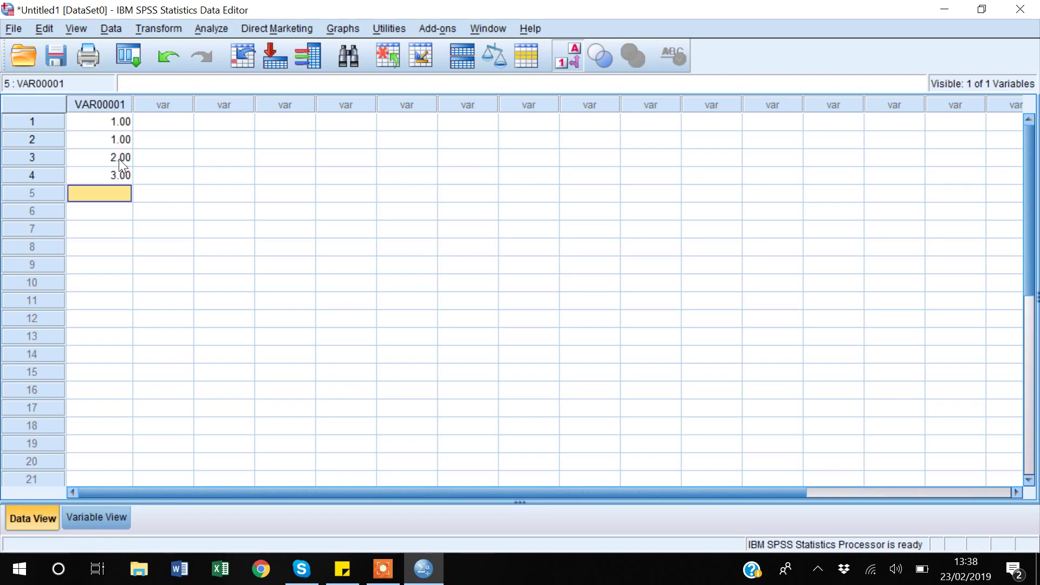
Fill rows 1 to 4 of the second data column with the letters a, b, c and d.
key("Up")
key("Up")
key("Up")
key("Up")
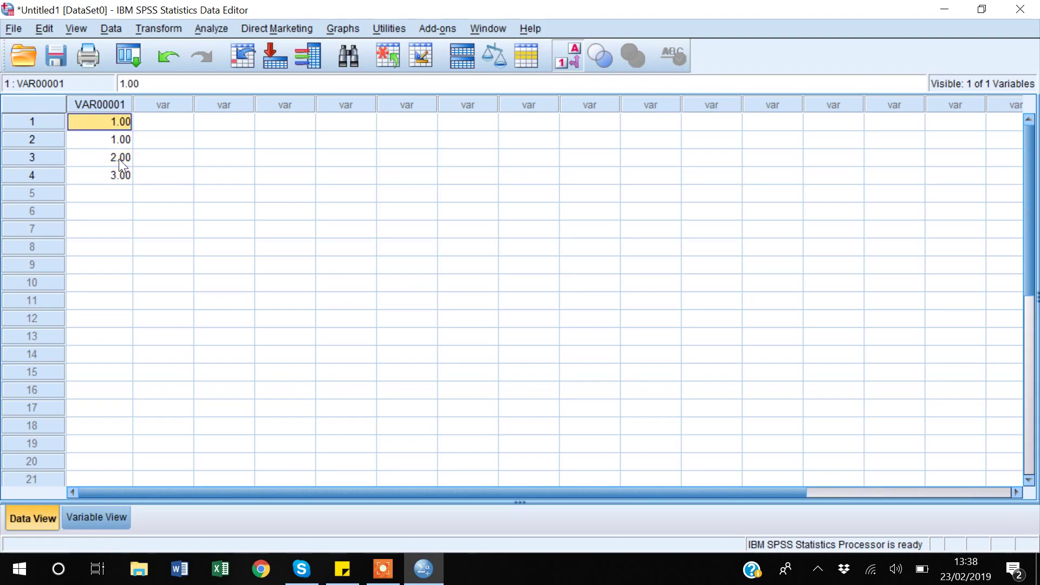
key("Right")
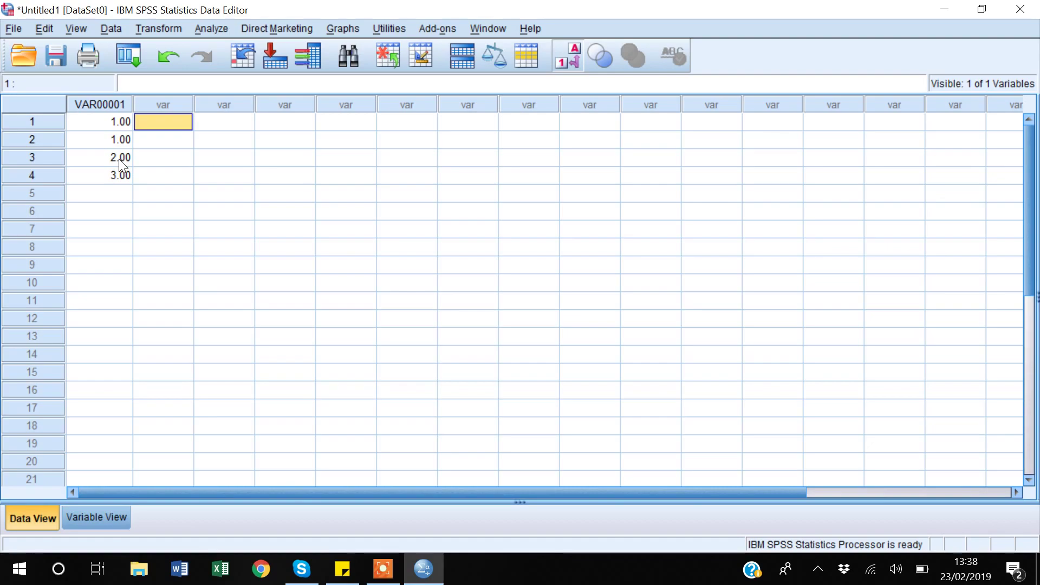
type("a")
key("Return")
type("b")
key("Return")
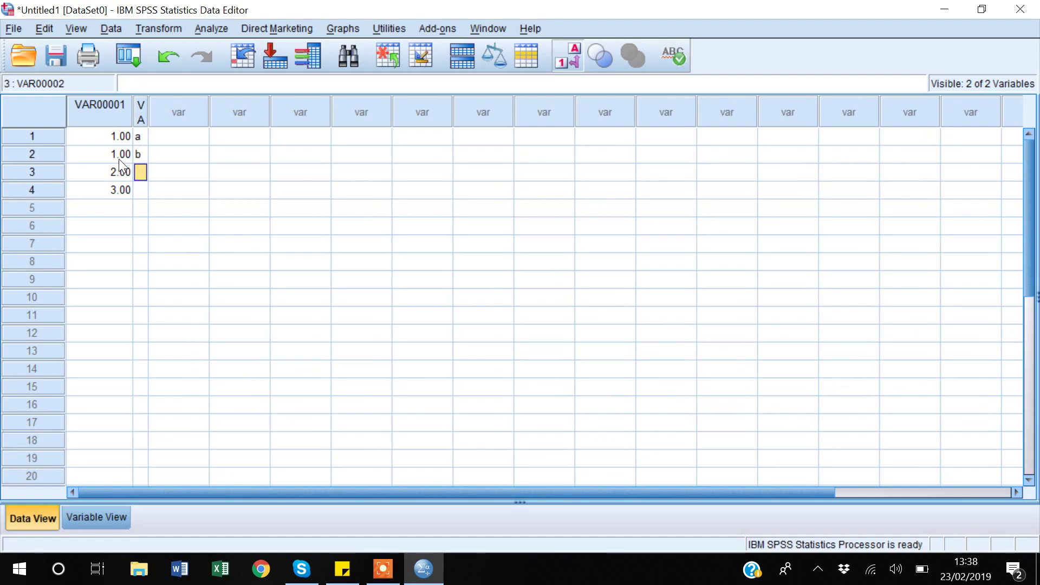
type("c")
key("Return")
type("d")
key("Return")
Enter the values 2, 3, 4 and 5 in rows 1 to 4 of the third data column.
key("Up")
key("Up")
key("Up")
key("Up")
key("Right")
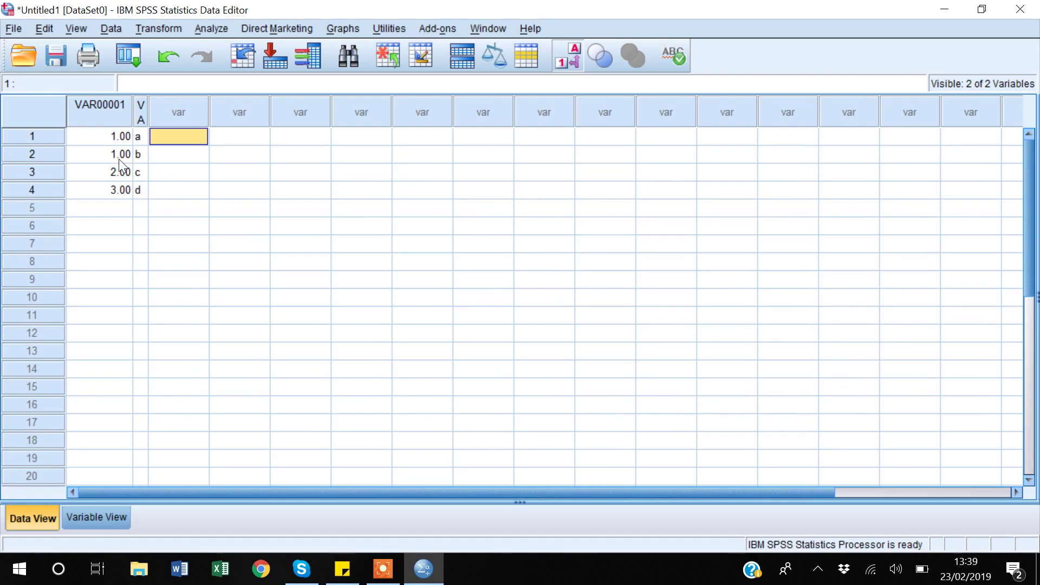
type("2")
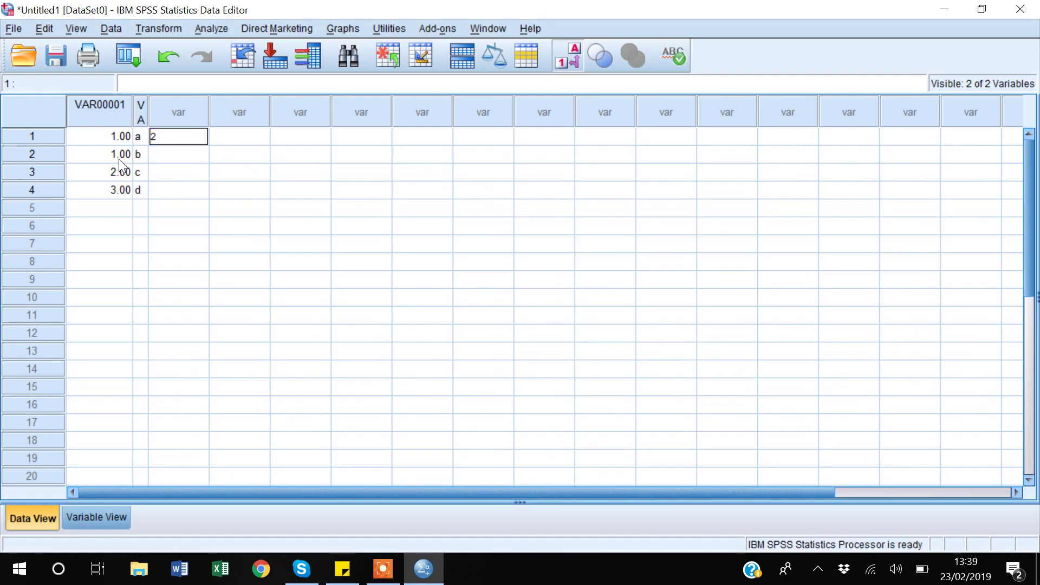
key("Return")
type("3")
key("Return")
type("4")
key("Return")
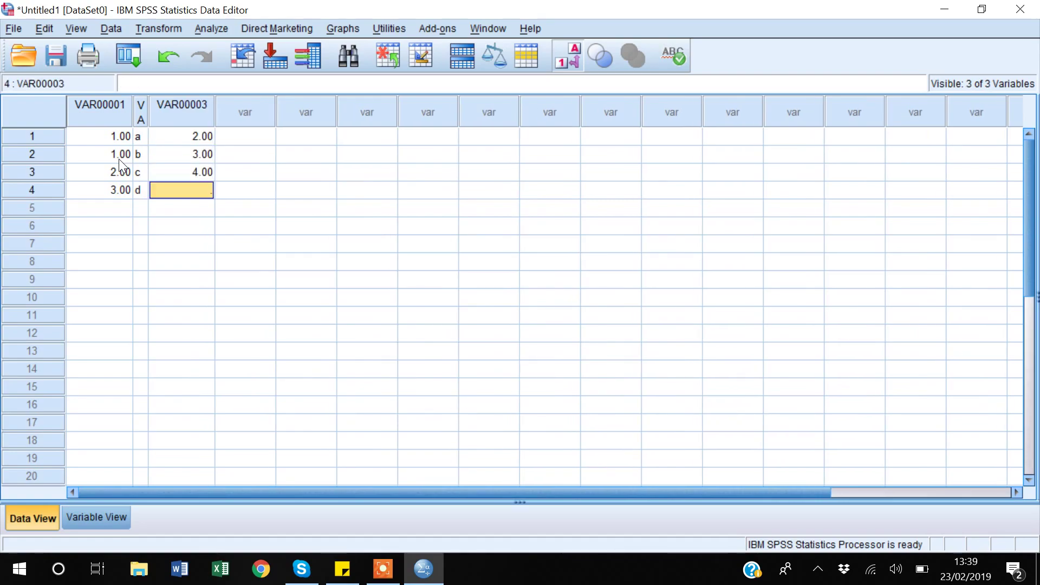
type("5")
key("Return")
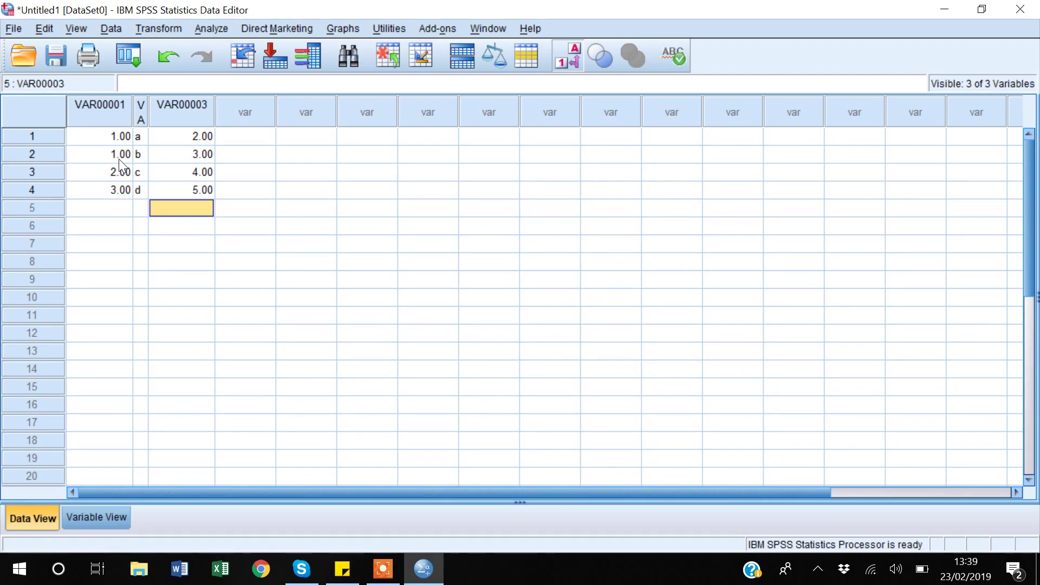
Enter the values 123, 456, 500 and 600 in rows 1 to 4 of the fourth data column.
key("Up")
key("Up")
key("Up")
key("Up")
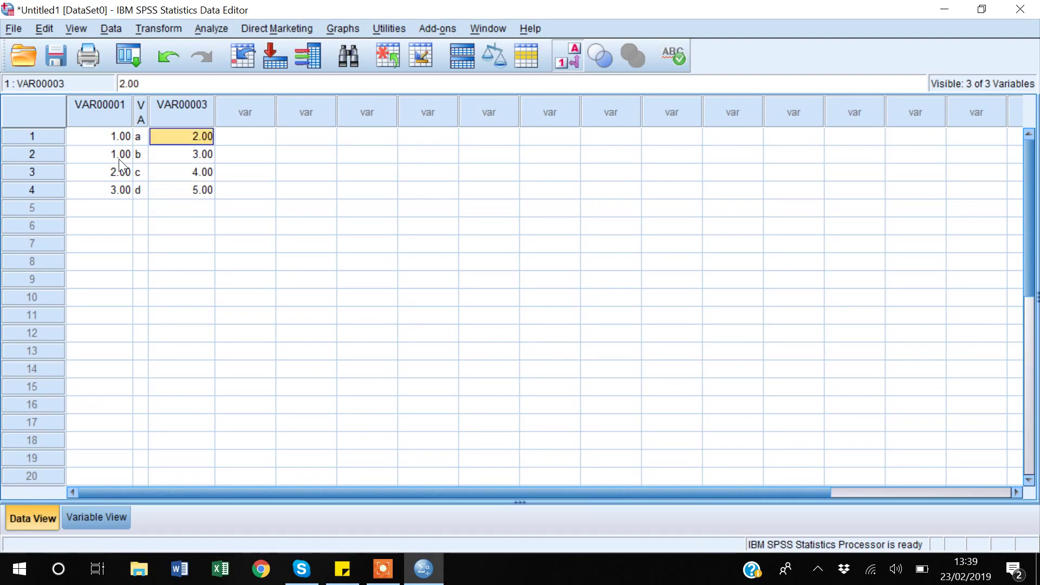
key("Right")
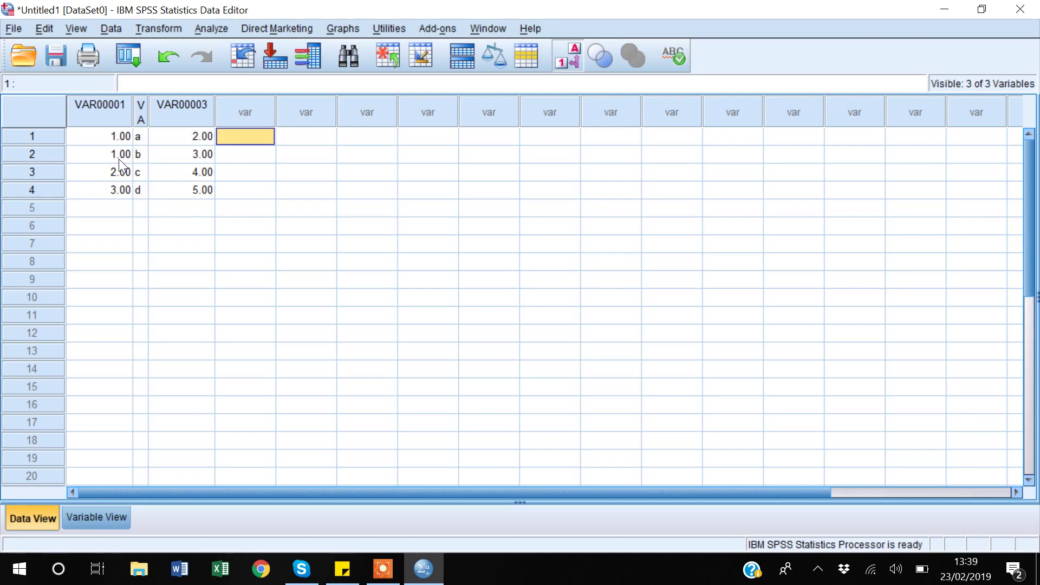
type("123")
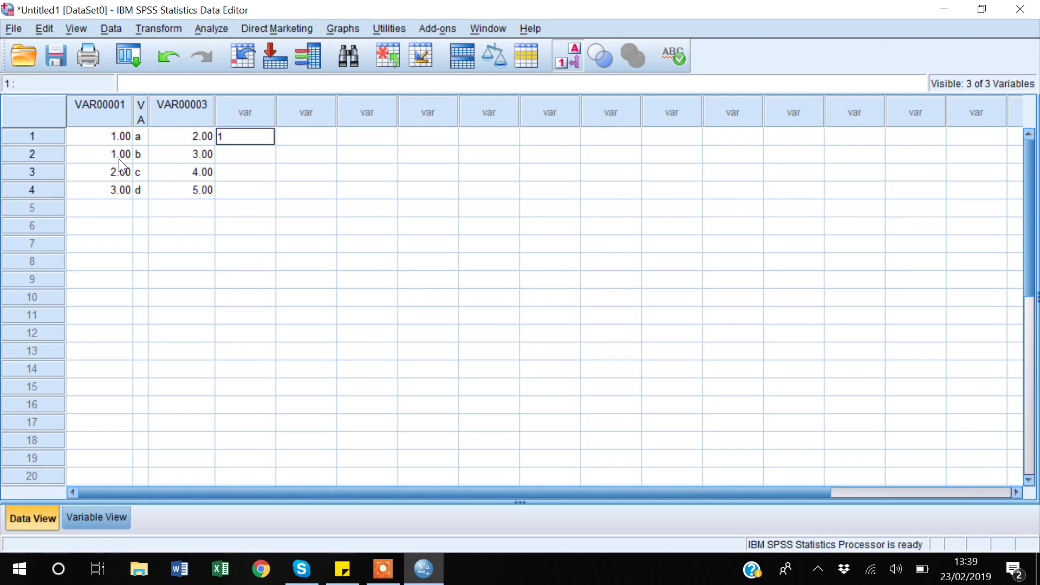
key("Return")
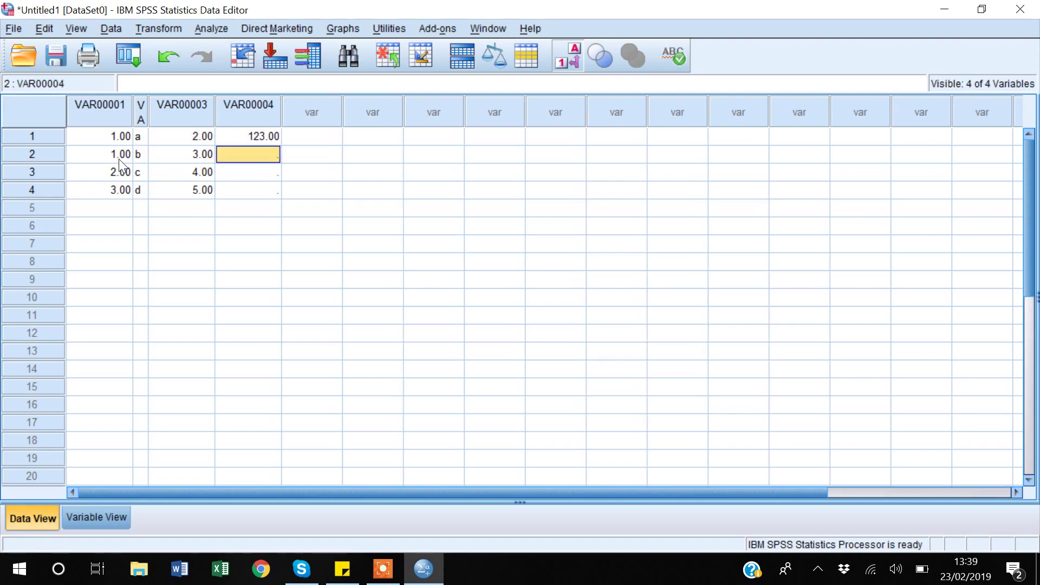
type("456")
key("Return")
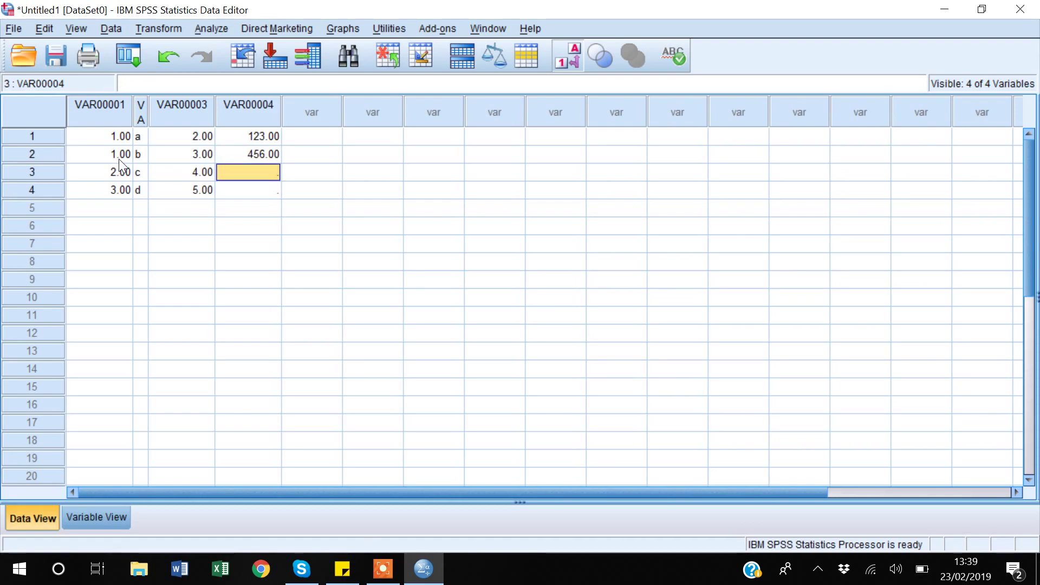
type("500")
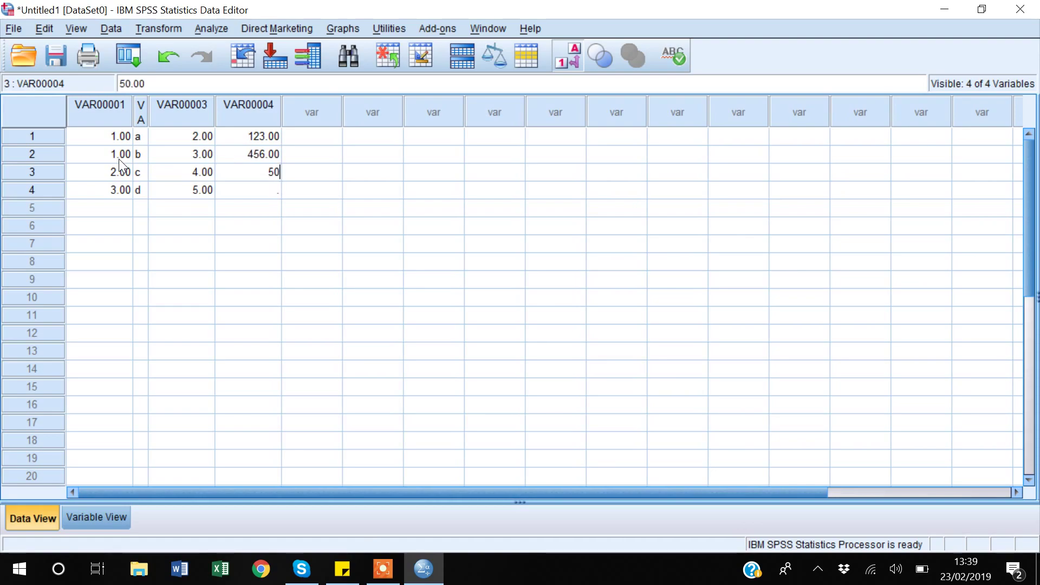
key("Return")
type("600")
key("Return")
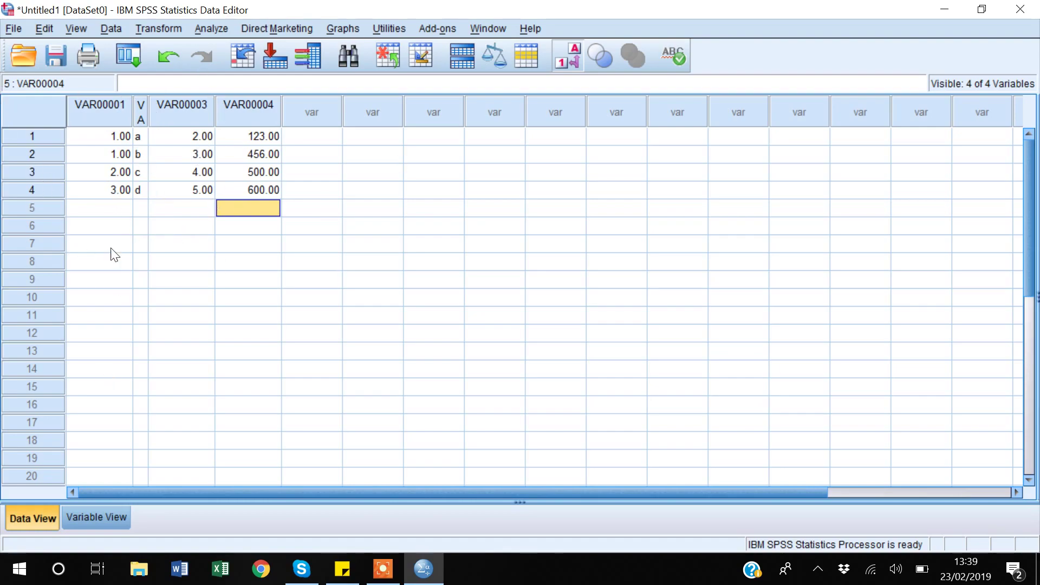
left_click(91, 521)
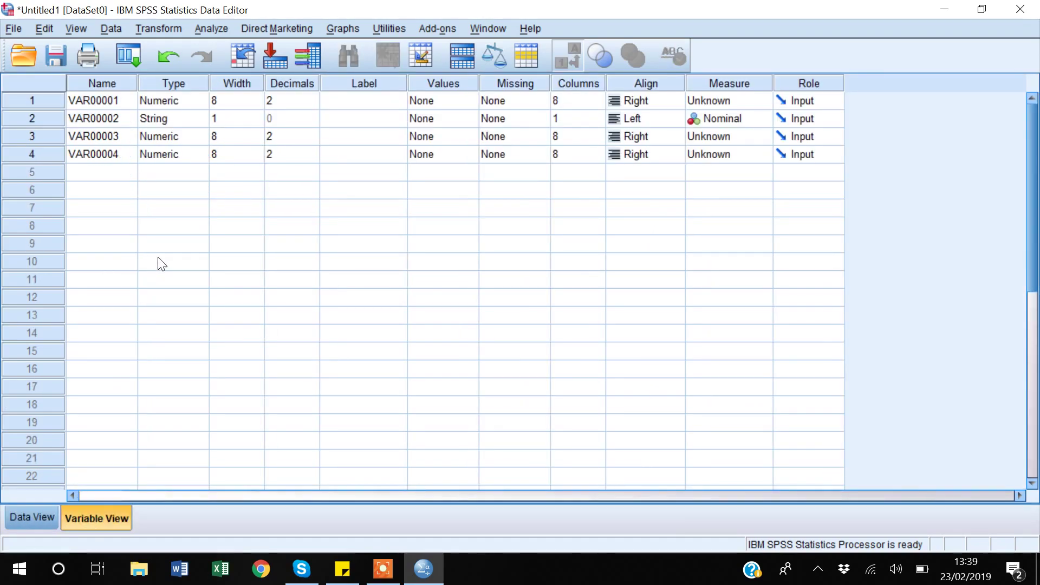
left_click(383, 570)
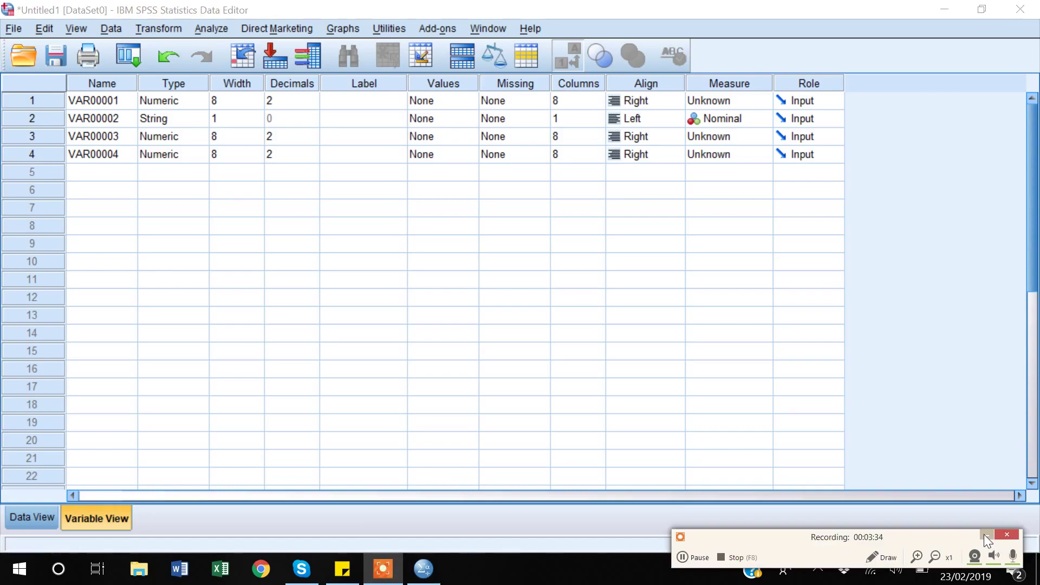
left_click(985, 536)
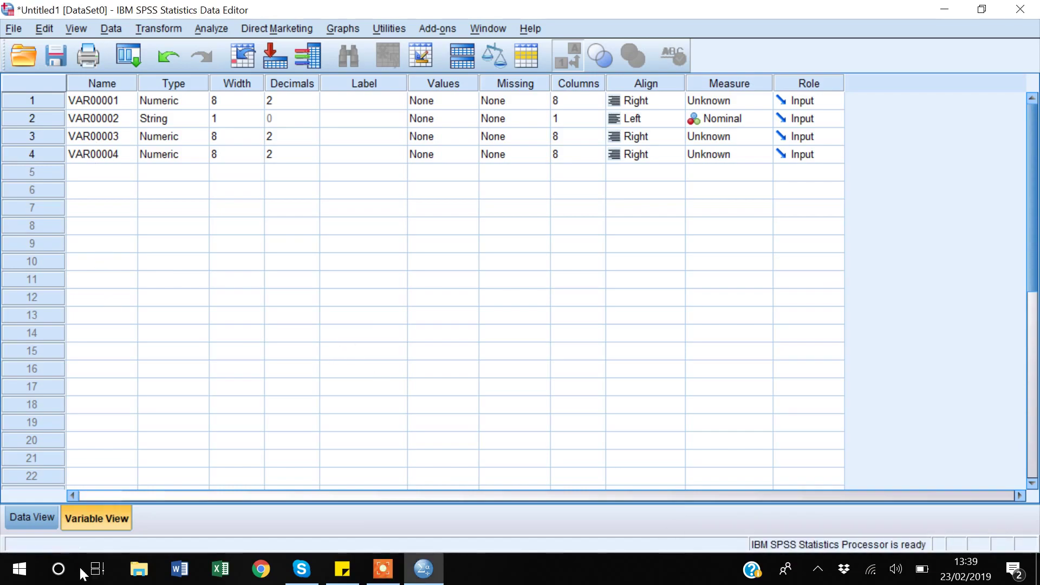
left_click(24, 520)
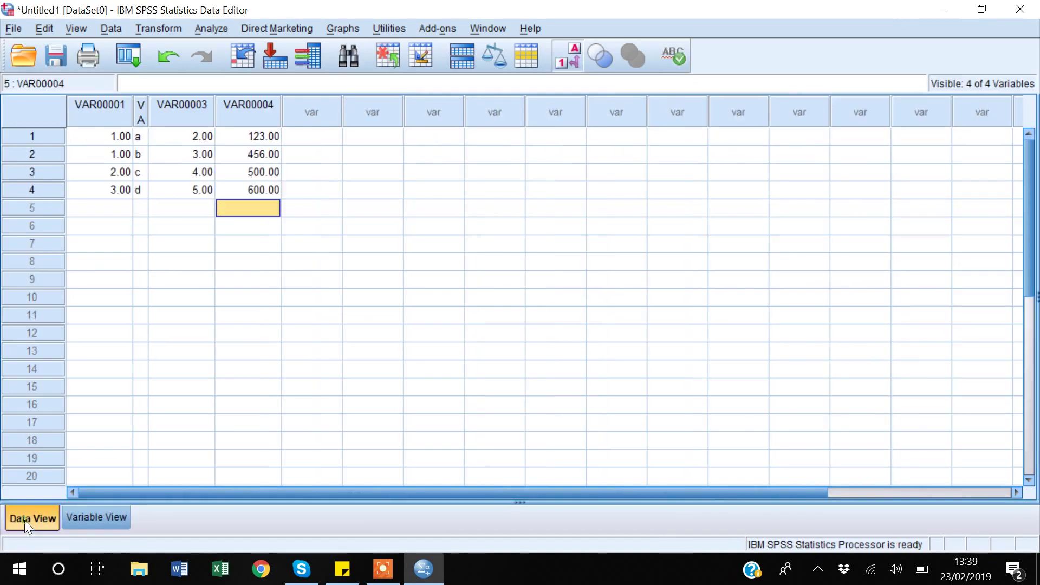
Rename the first variable to id in the variable definitions.
left_click(84, 521)
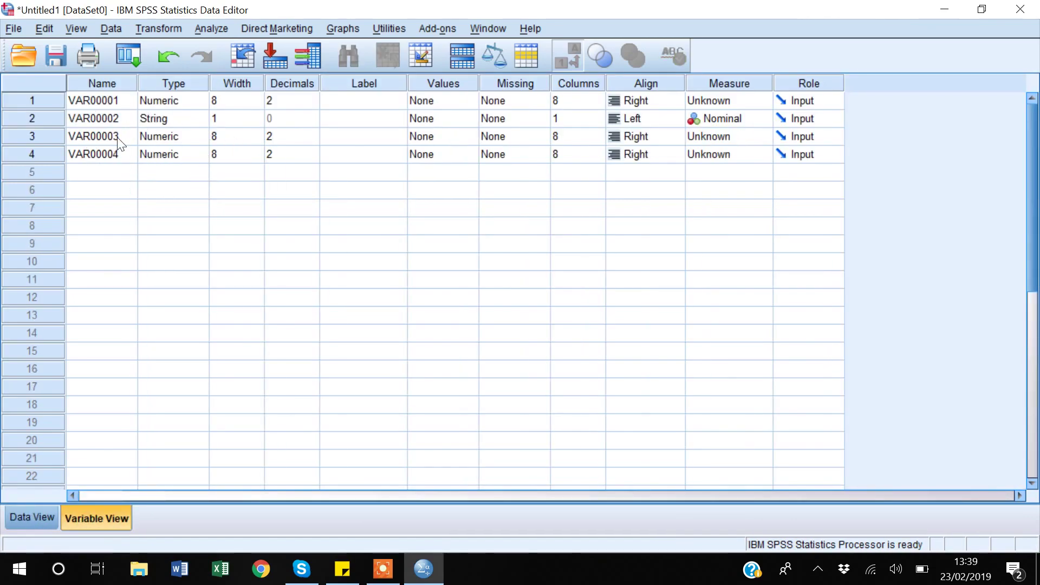
left_click(94, 103)
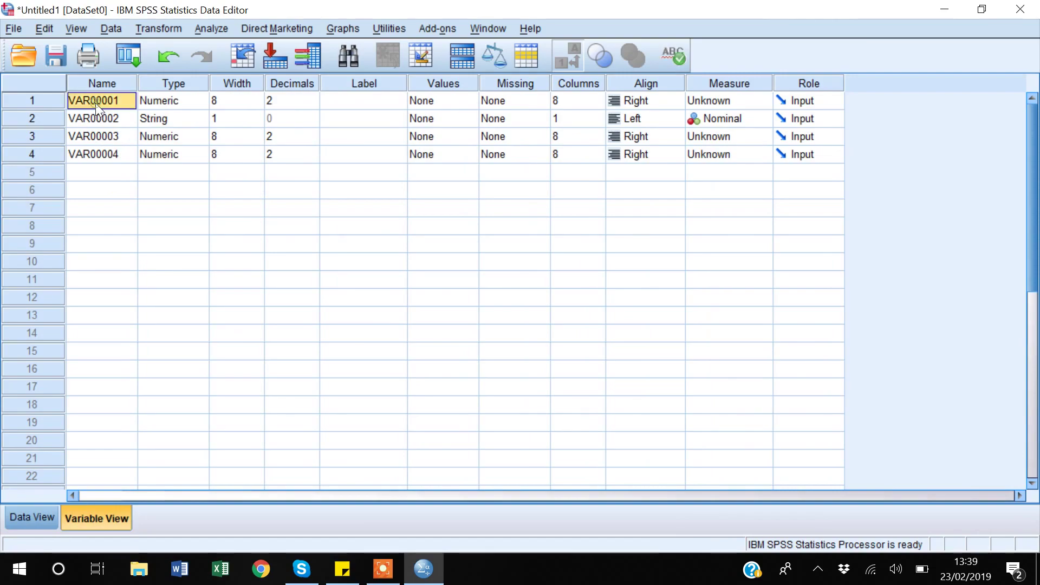
left_click(33, 518)
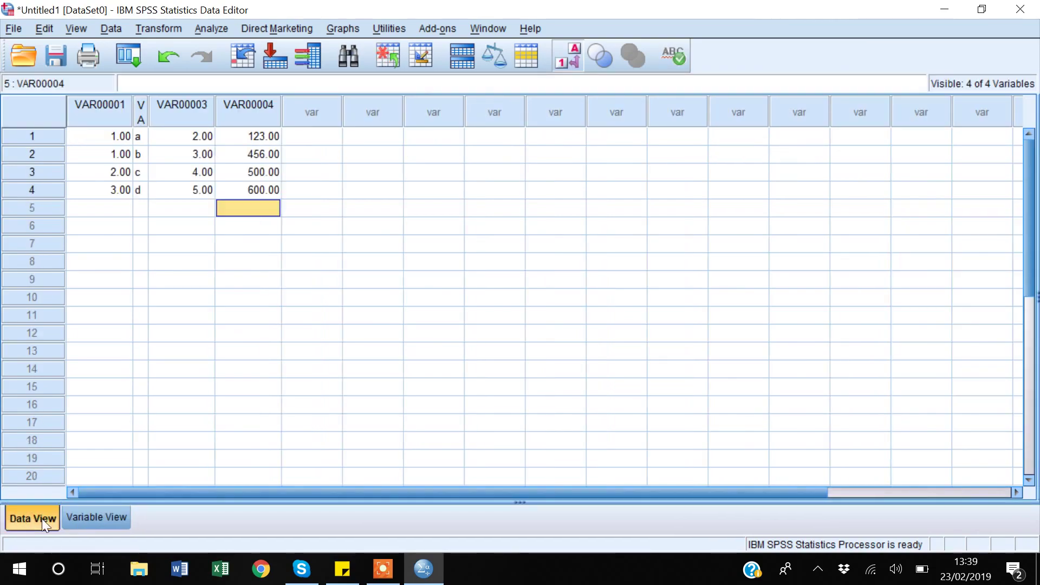
left_click(85, 518)
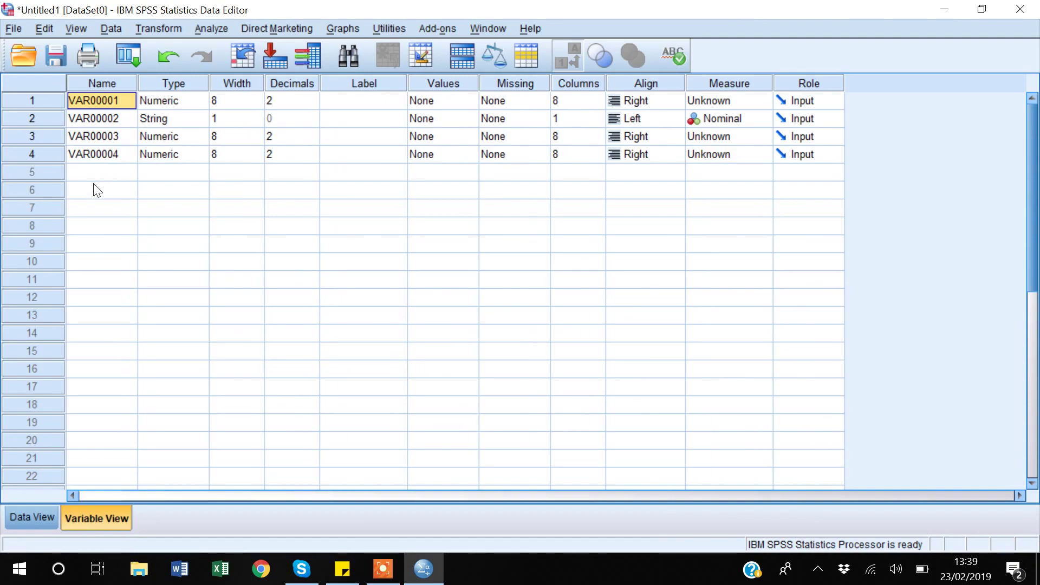
type("id4")
key("BackSpace")
key("Return")
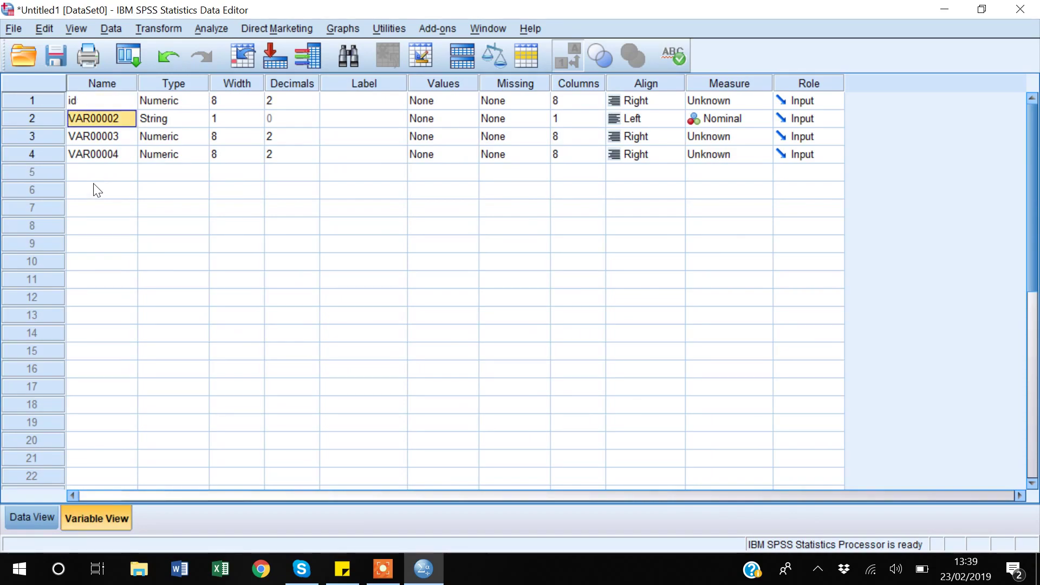
Rename the second variable, which holds the letters, to catagory in the variable definitions.
left_click(36, 520)
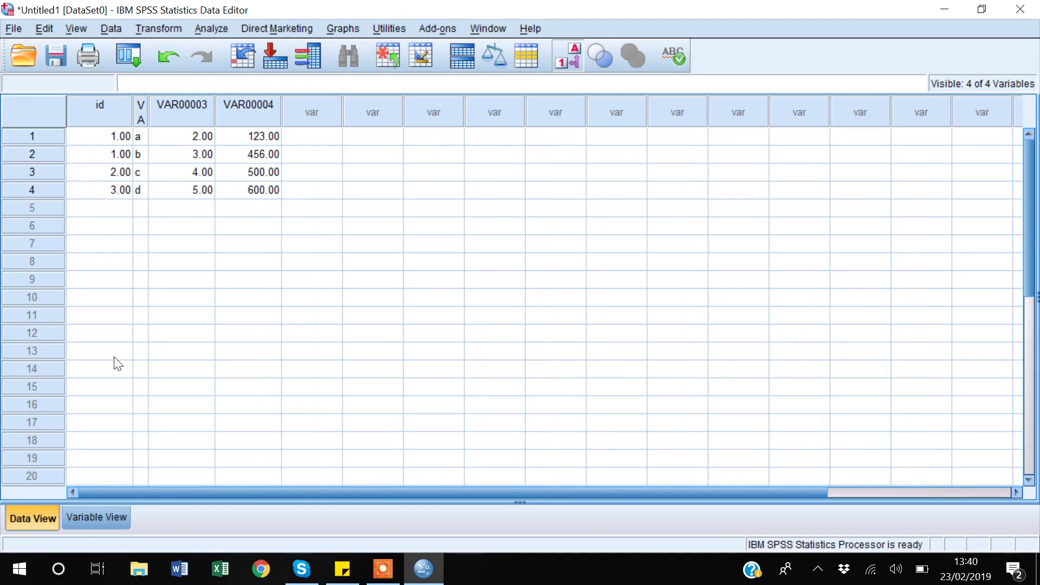
left_click(125, 520)
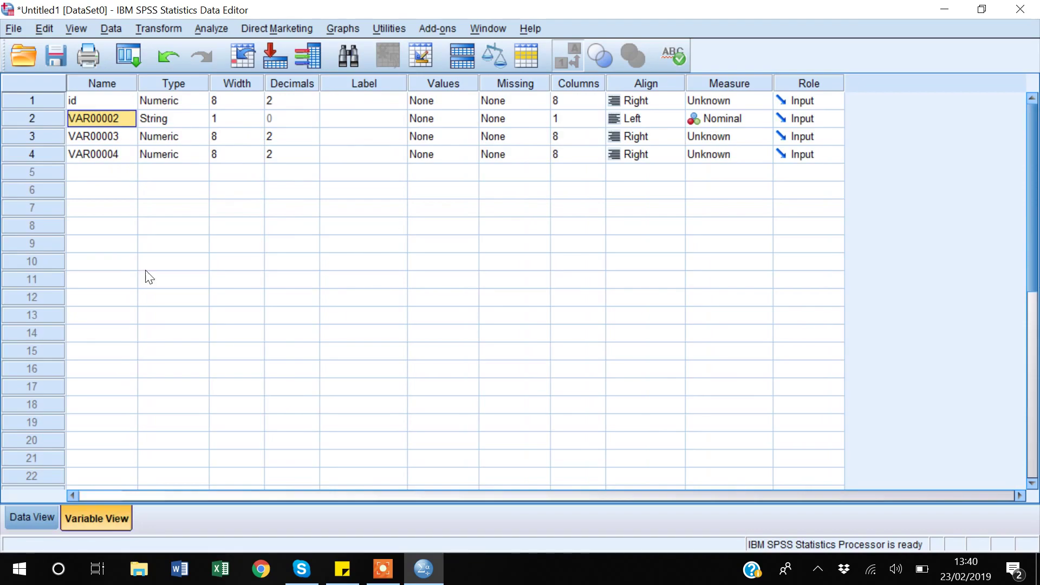
left_click(35, 520)
left_click(93, 518)
type("cata")
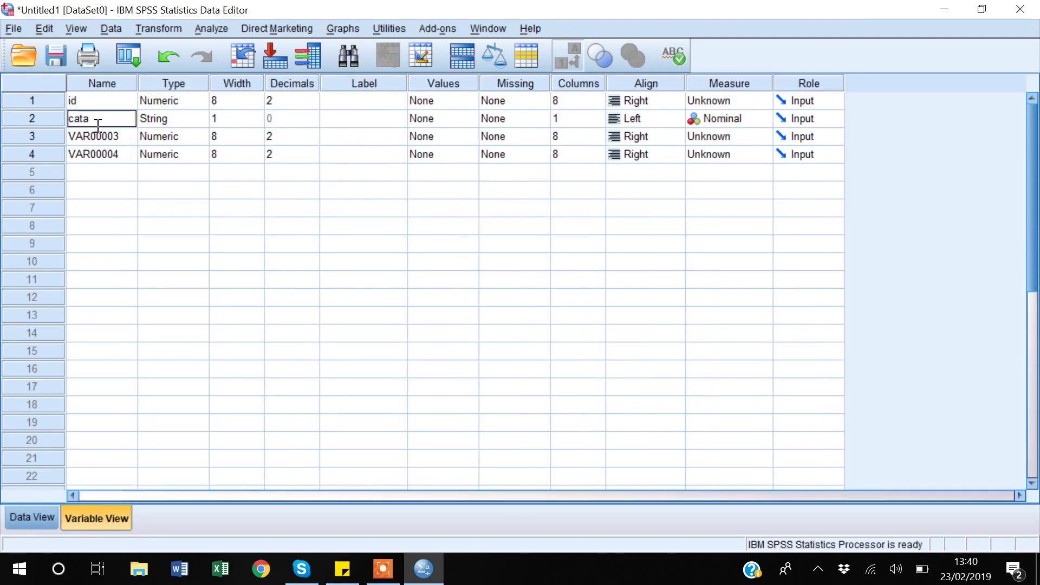
type("gory")
key("Return")
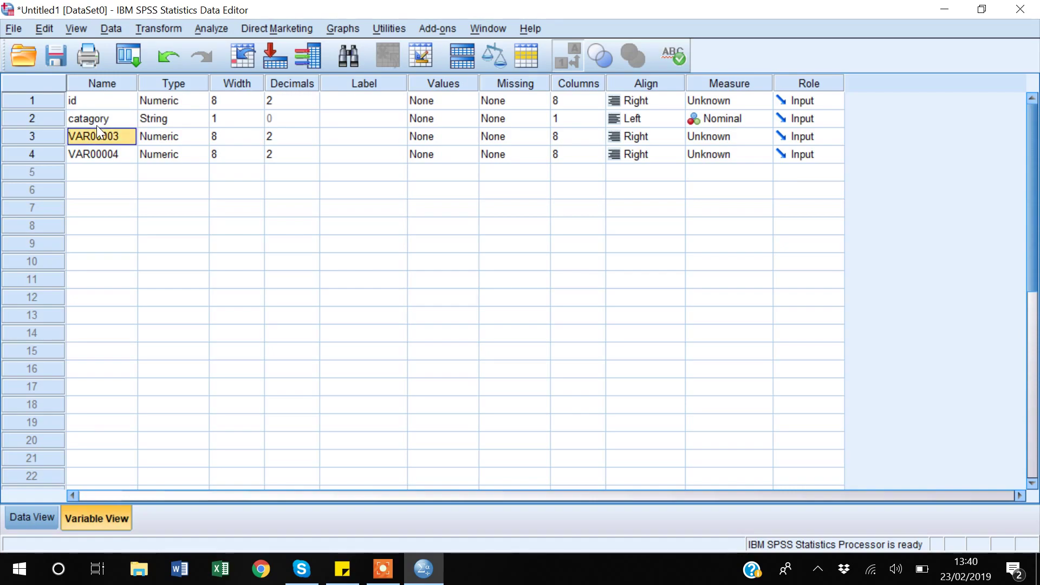
Rename the third variable to Q1 in the variable definitions.
left_click(29, 518)
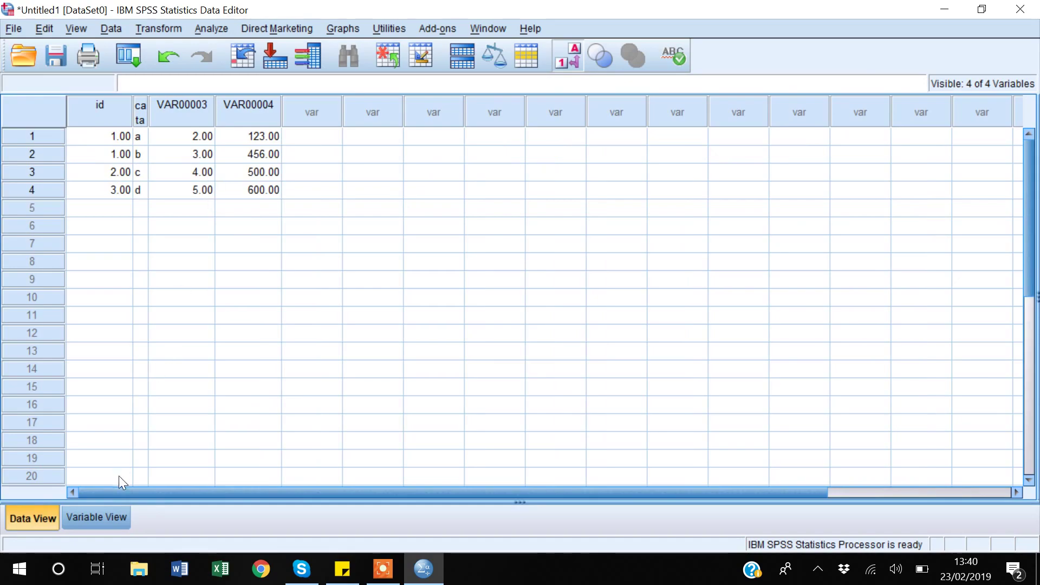
left_click(102, 517)
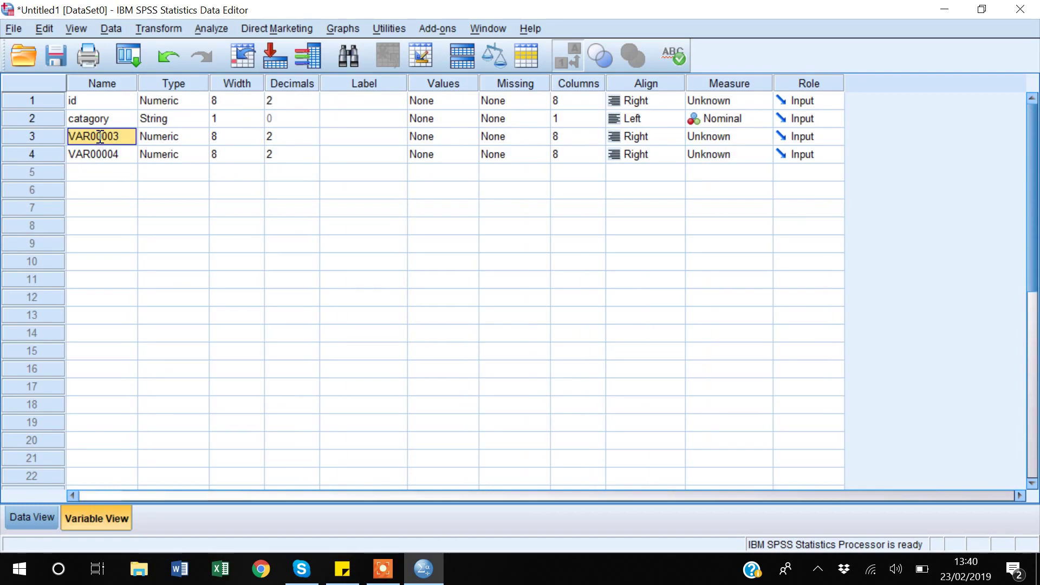
type("Q1")
key("Return")
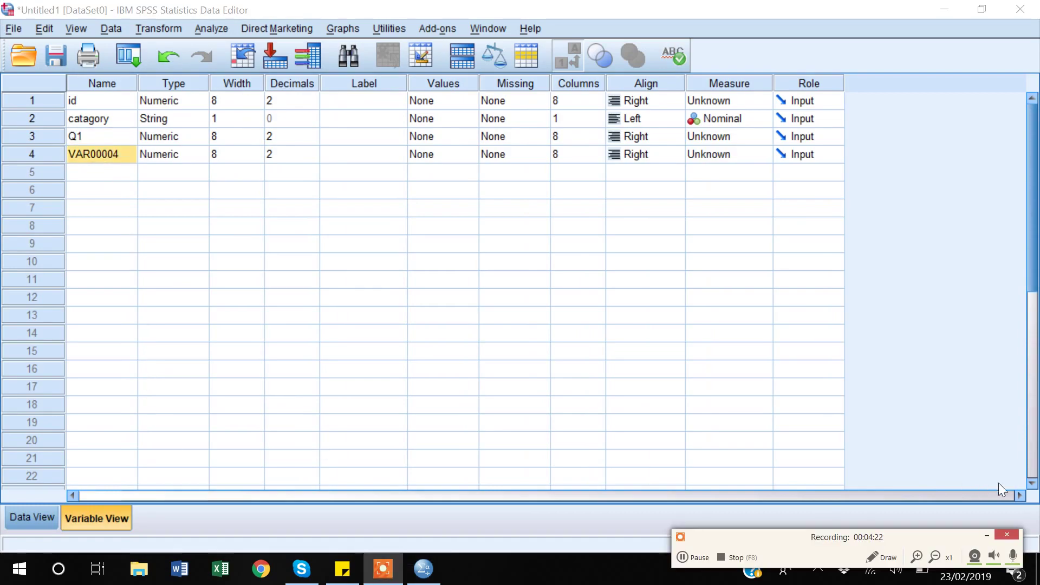
left_click(985, 537)
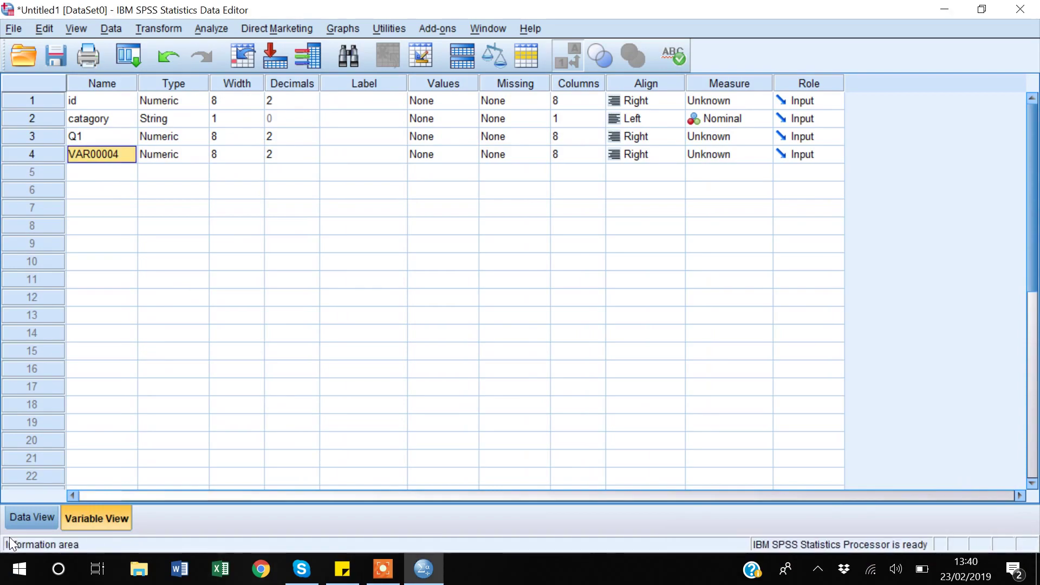
Rename the fourth variable to price in the variable definitions.
left_click(50, 517)
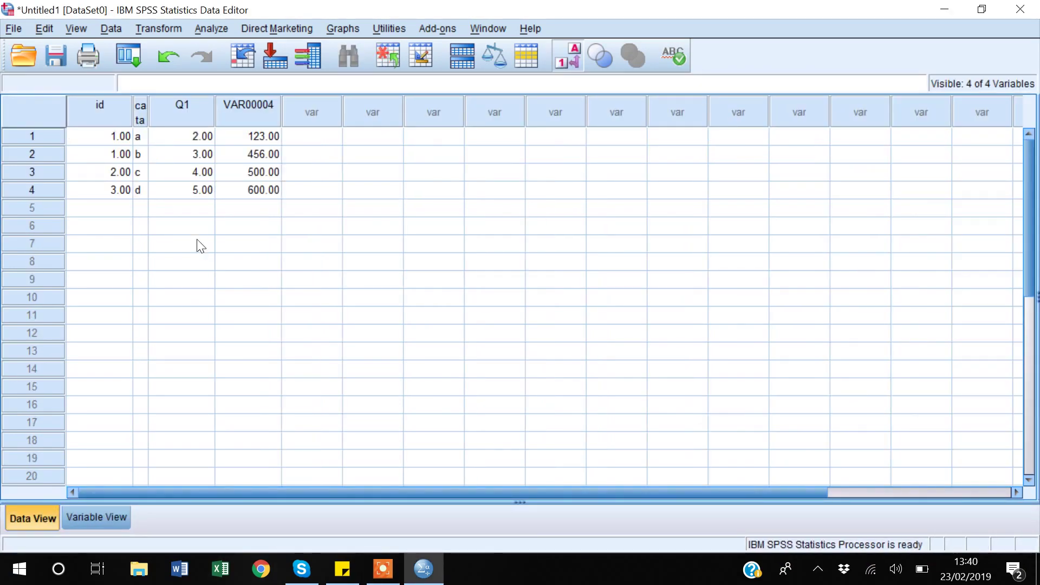
left_click(97, 515)
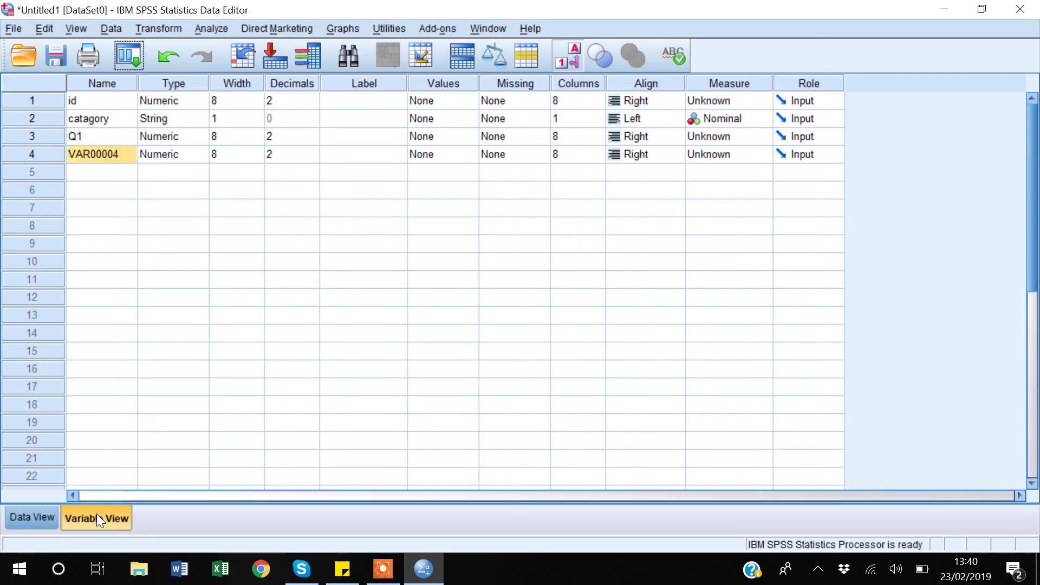
type("pr")
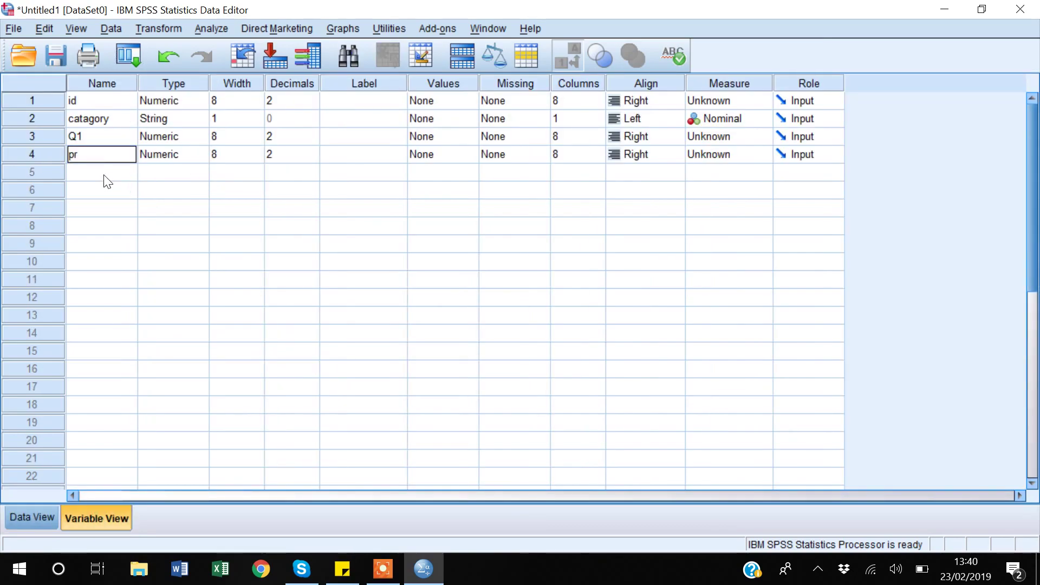
type("ice")
key("Return")
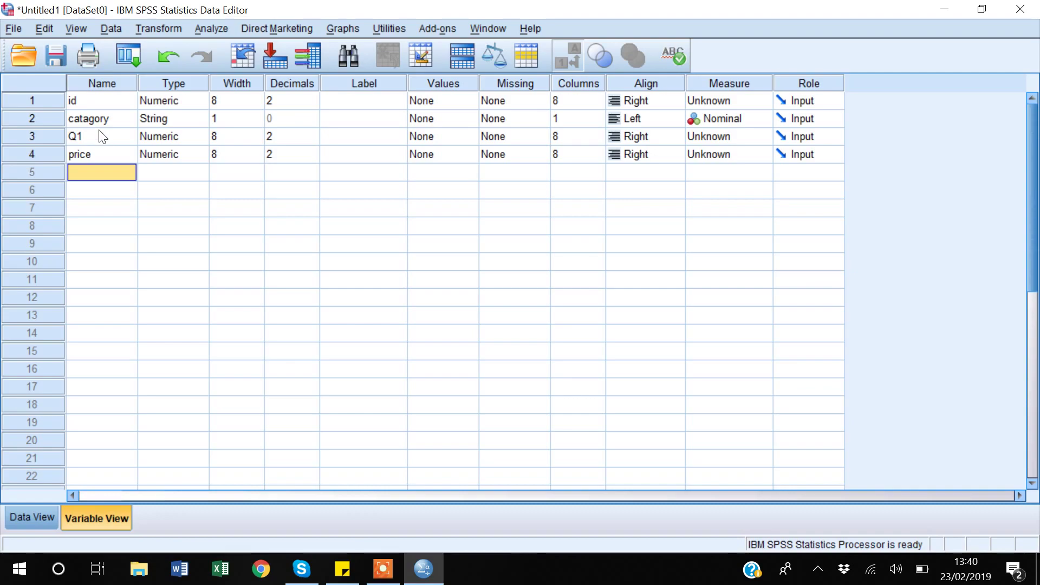
Review the variable type options for id and compare the types of id and catagory with the entered data.
left_click(169, 100)
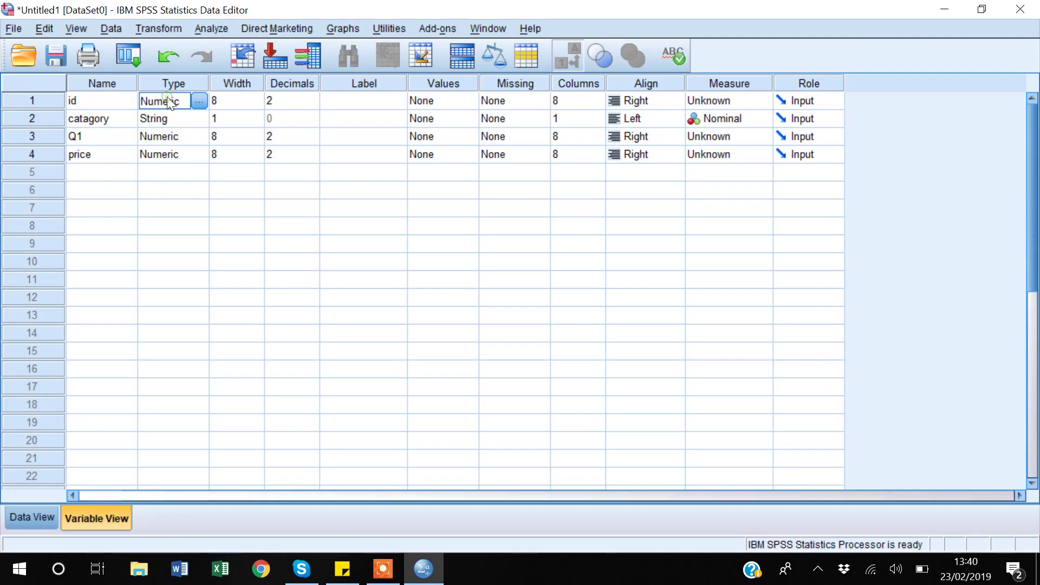
left_click(199, 103)
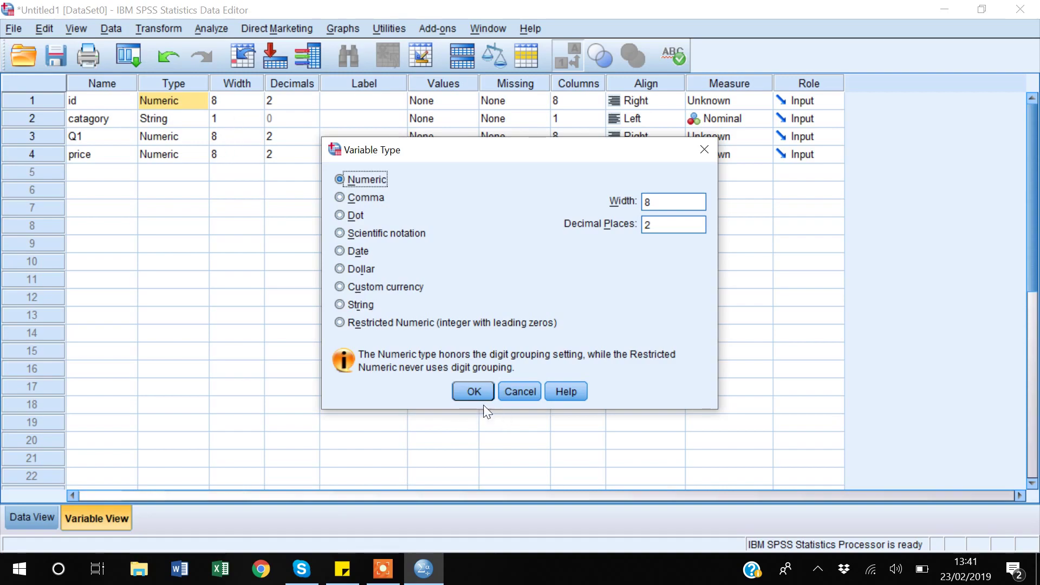
left_click(474, 391)
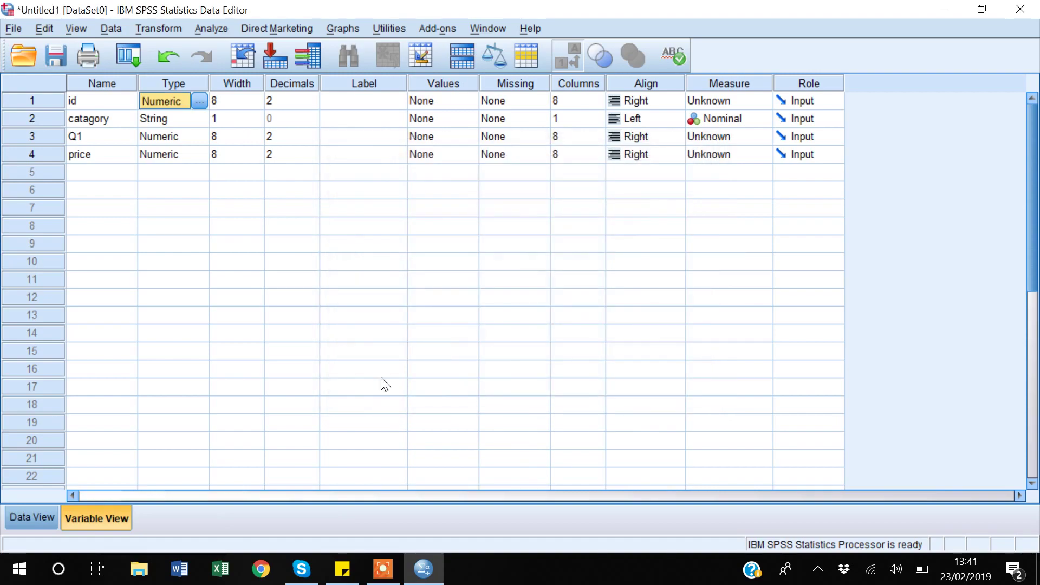
left_click(43, 522)
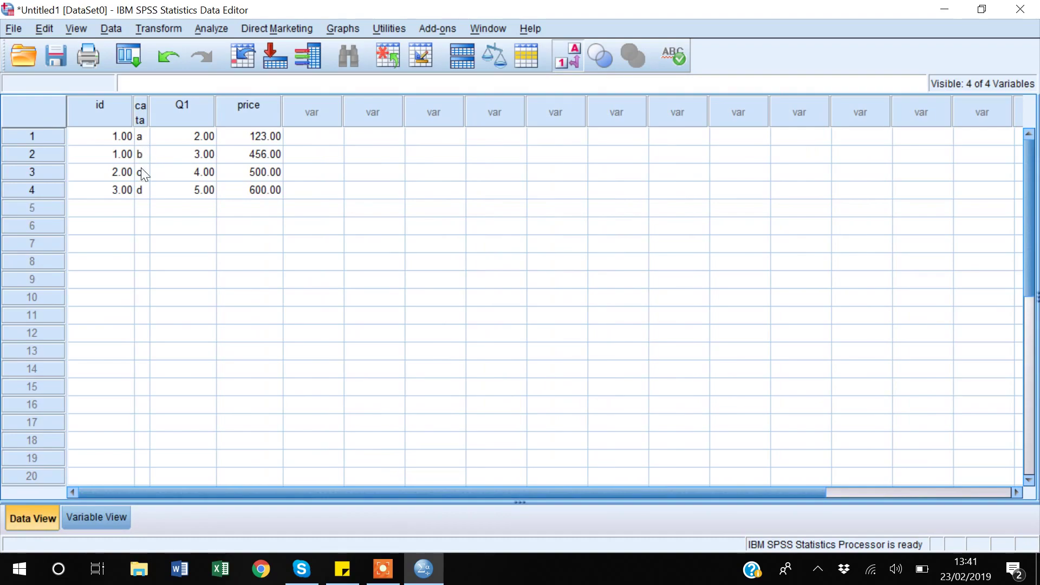
left_click(95, 516)
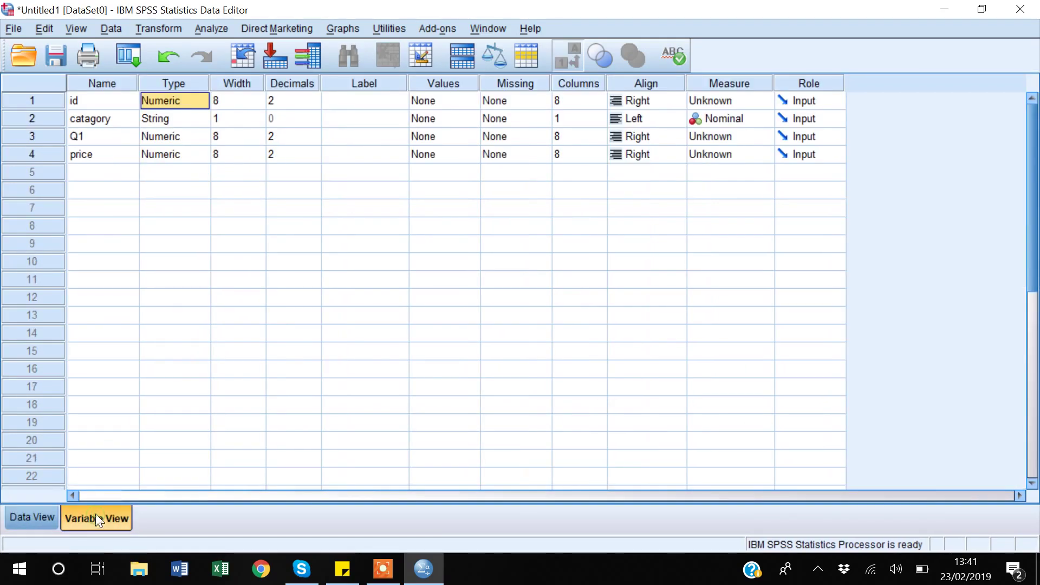
left_click(169, 120)
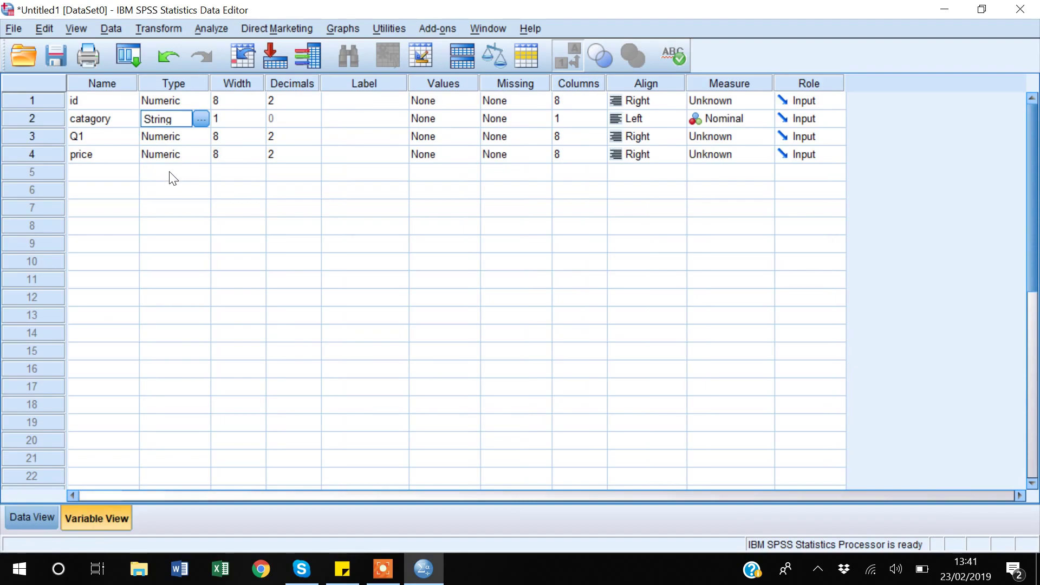
left_click(35, 512)
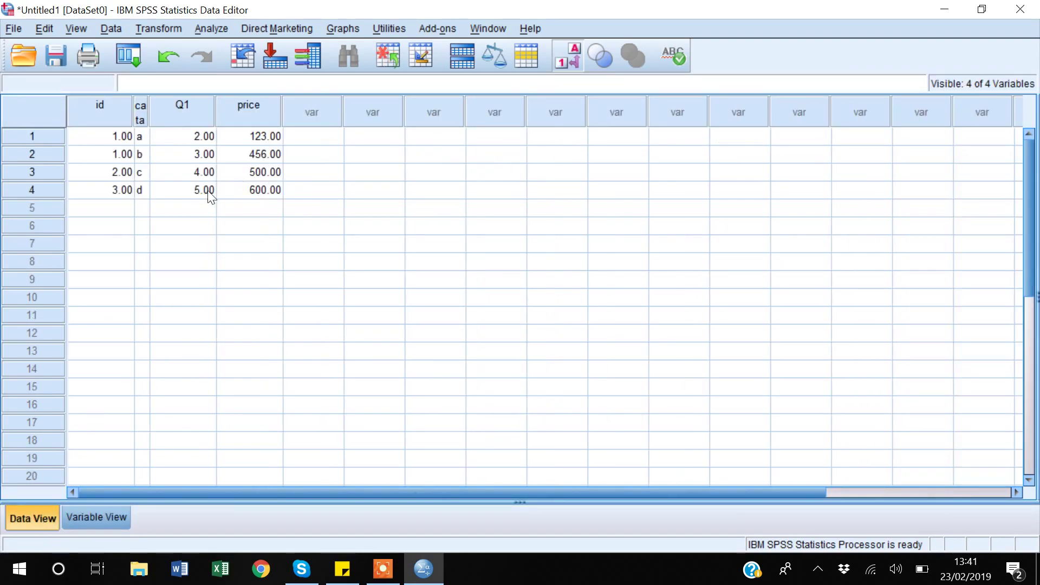
left_click(109, 521)
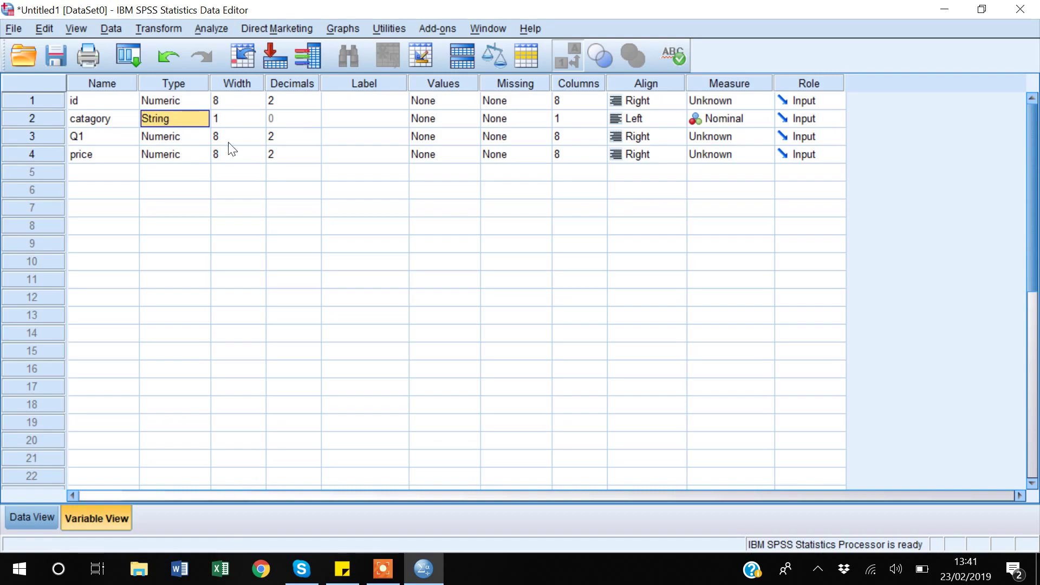
Set the width of the catagory variable to 7.
left_click(225, 99)
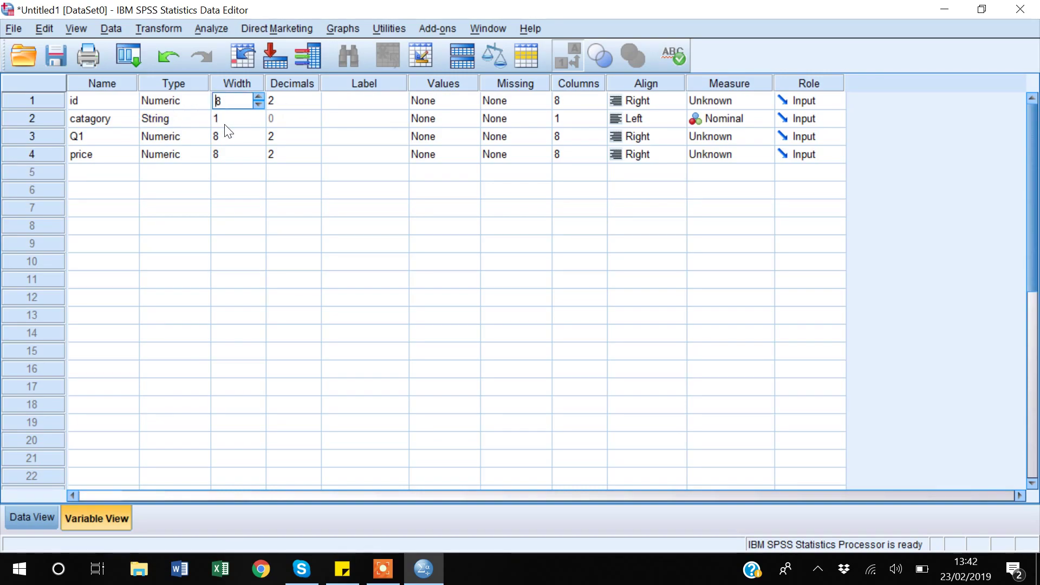
left_click(234, 119)
left_click(259, 114)
left_click(260, 114)
left_click(259, 114)
left_click(259, 114)
left_click(258, 113)
left_click(258, 112)
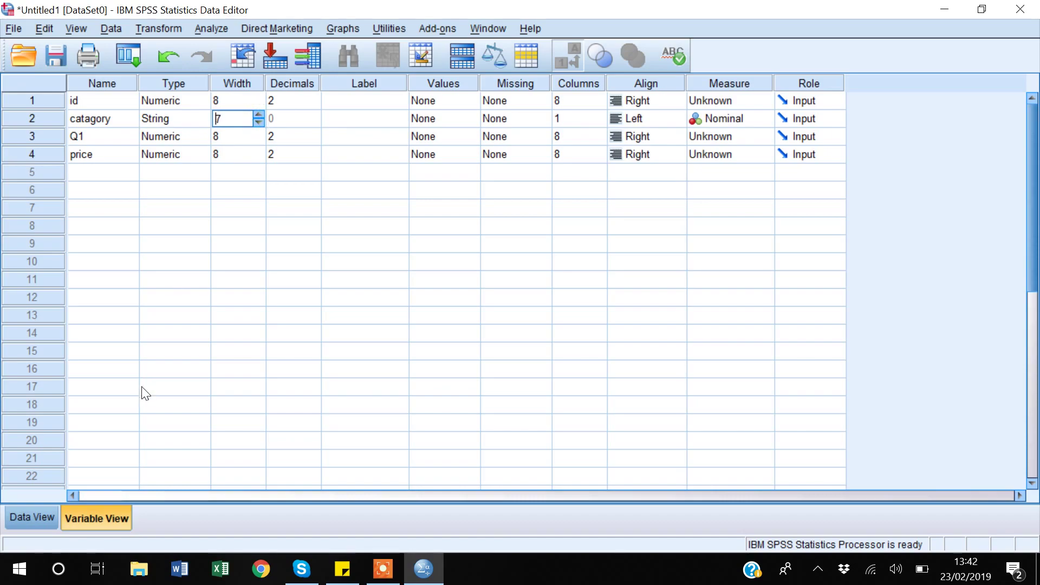
Compare the catagory and price columns in the data with their width settings.
left_click(27, 516)
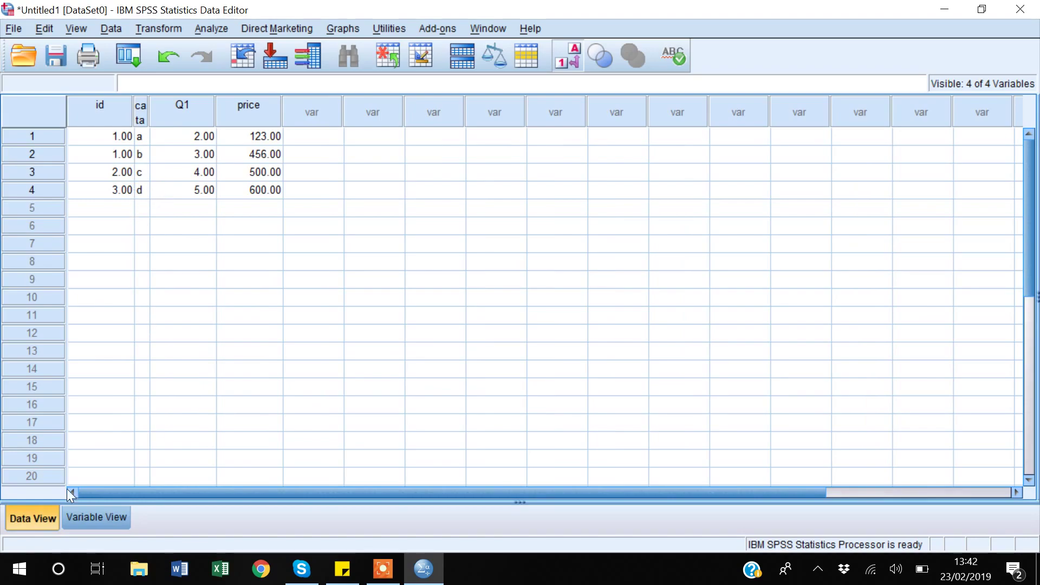
left_click(96, 513)
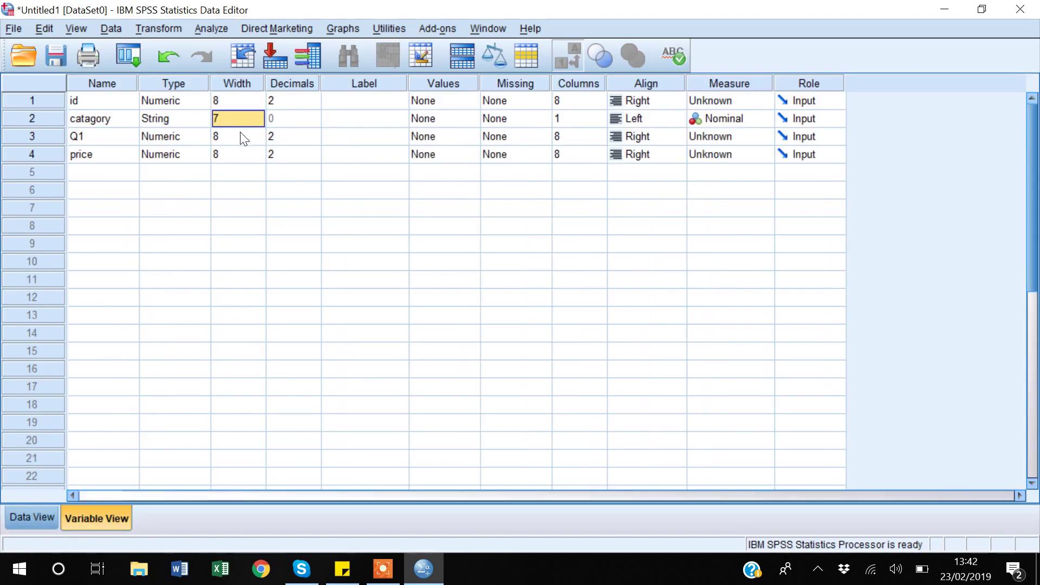
left_click(245, 154)
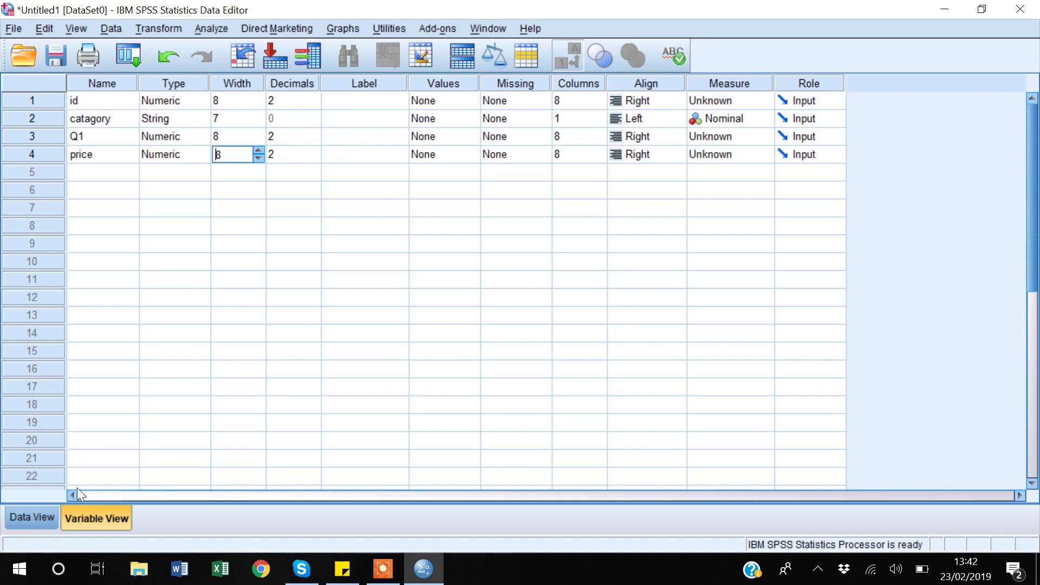
left_click(43, 512)
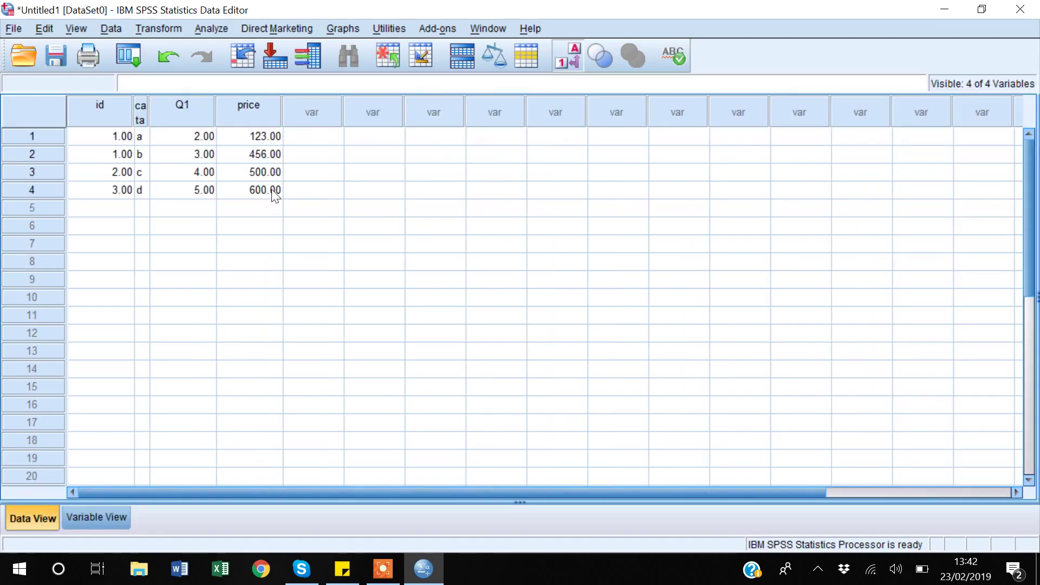
left_click(106, 517)
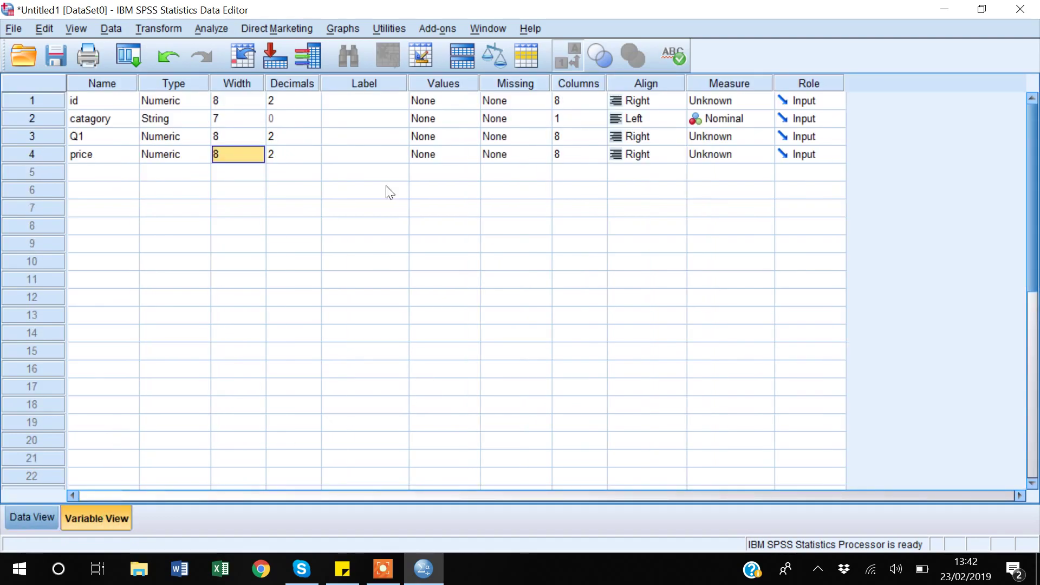
Give the Q1 variable the label "Age of Respondent".
left_click(367, 105)
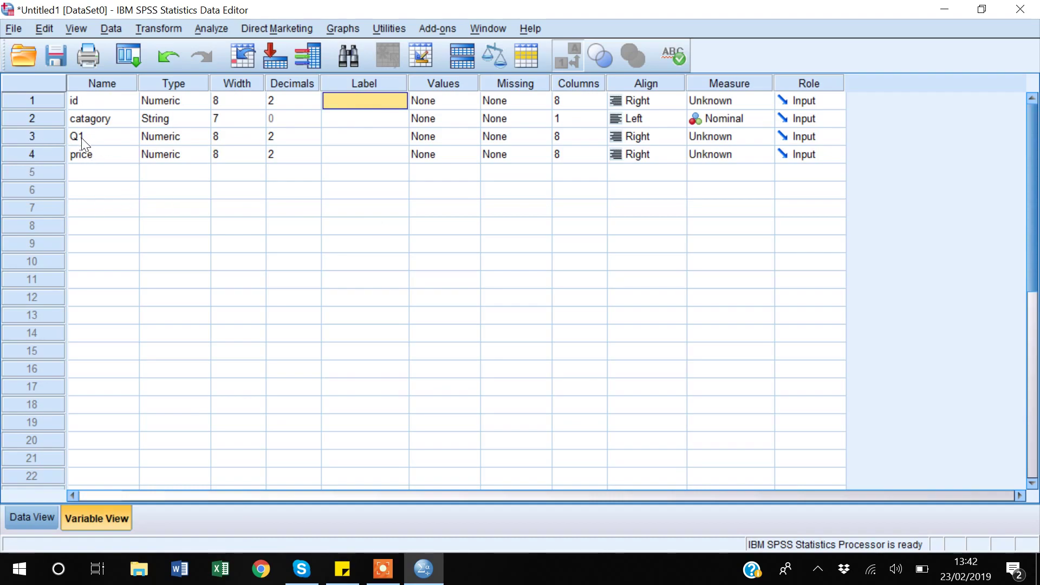
left_click(354, 132)
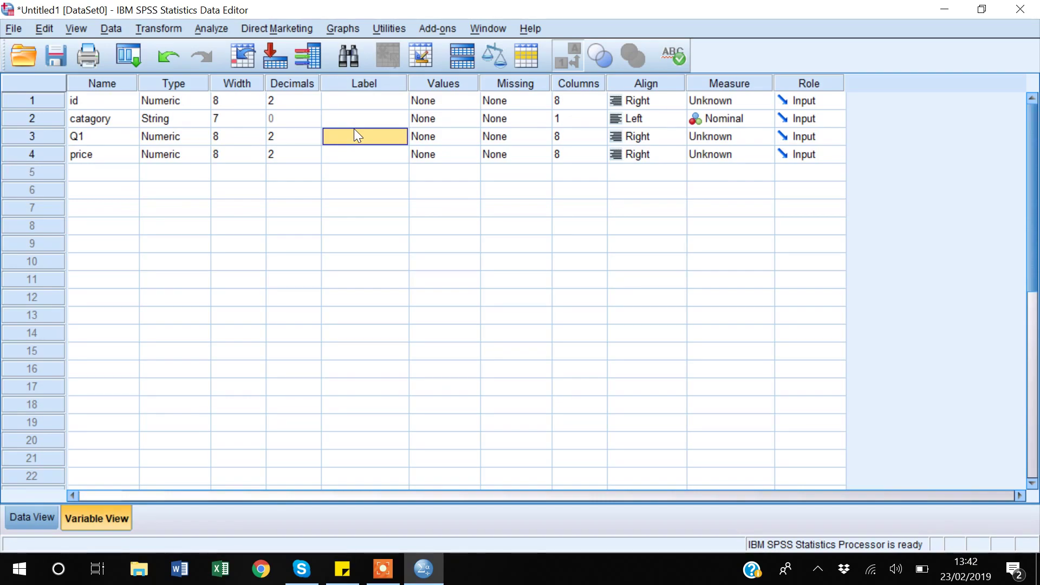
type("Age of Re")
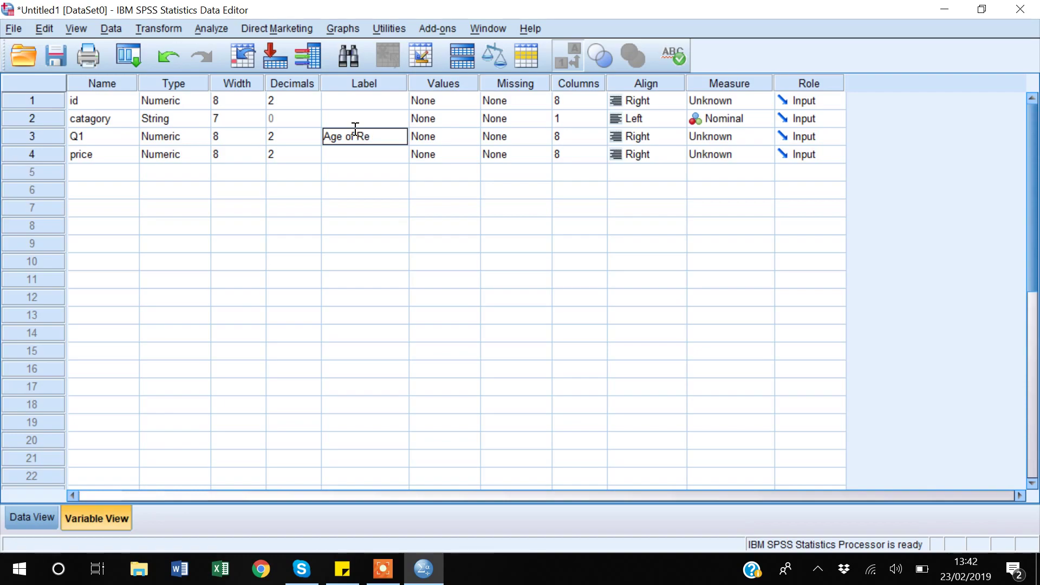
type("spons")
key("BackSpace")
type("dent")
key("Return")
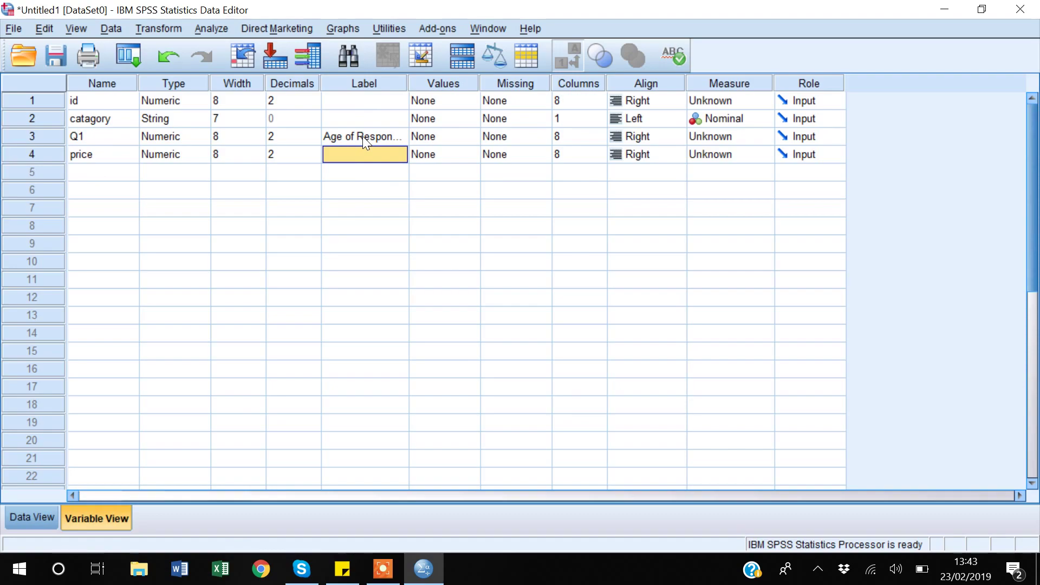
left_click(443, 104)
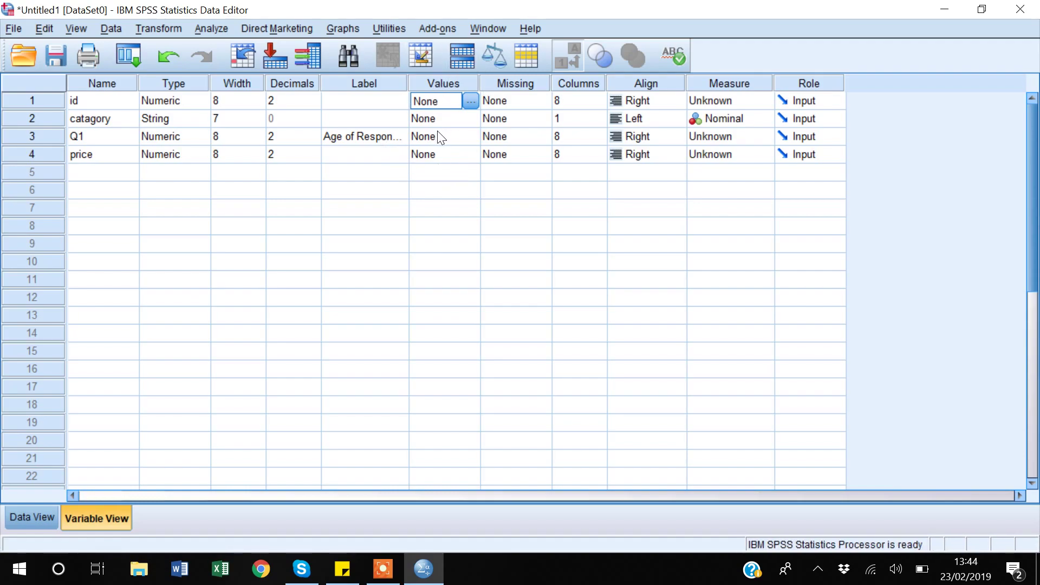
left_click(525, 103)
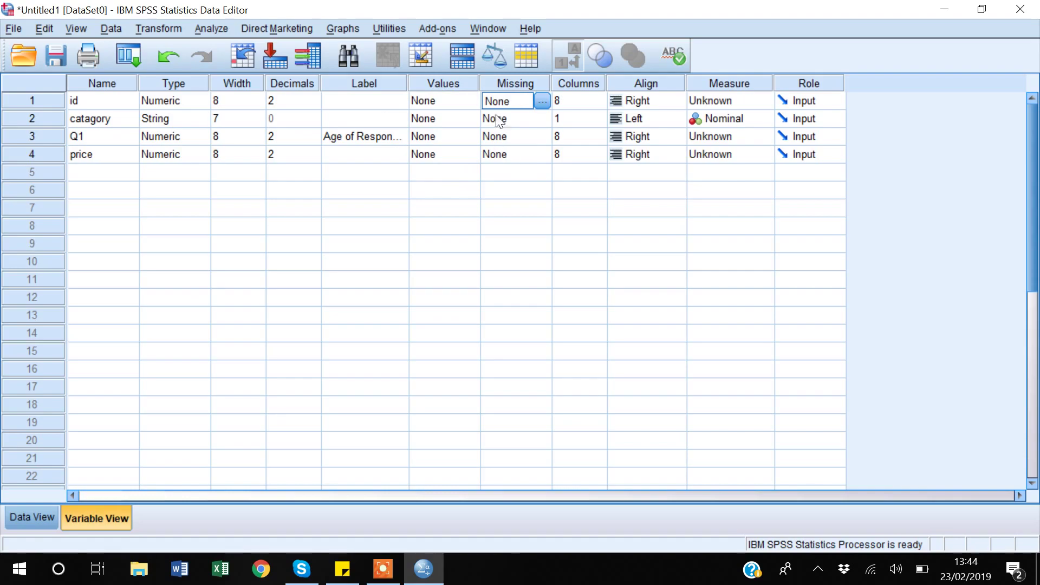
left_click(583, 106)
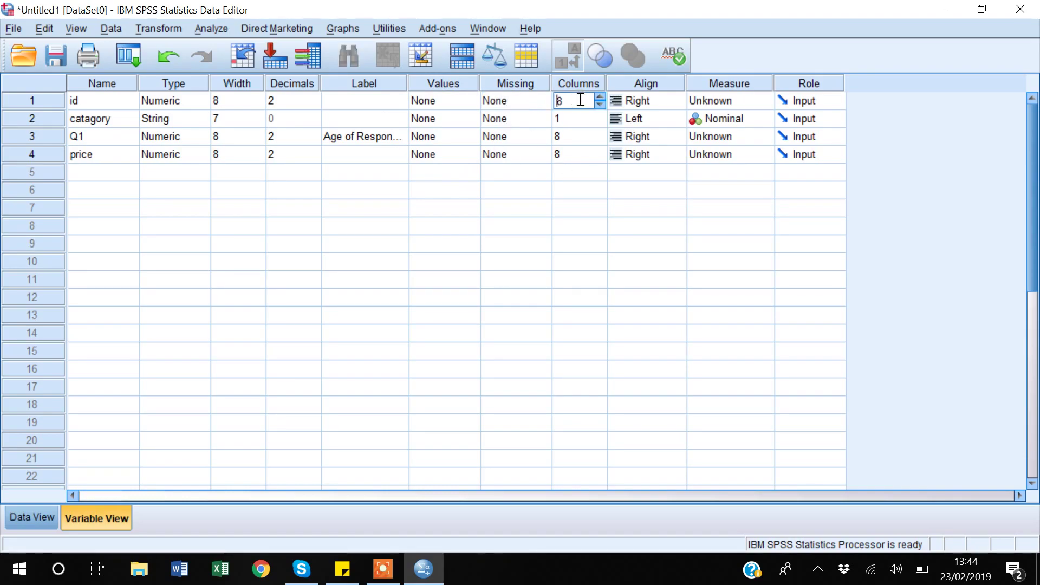
Set the display column width of the catagory variable to 7.
left_click(575, 119)
left_click(601, 114)
left_click(601, 113)
left_click(600, 113)
left_click(601, 113)
left_click(601, 113)
left_click(601, 114)
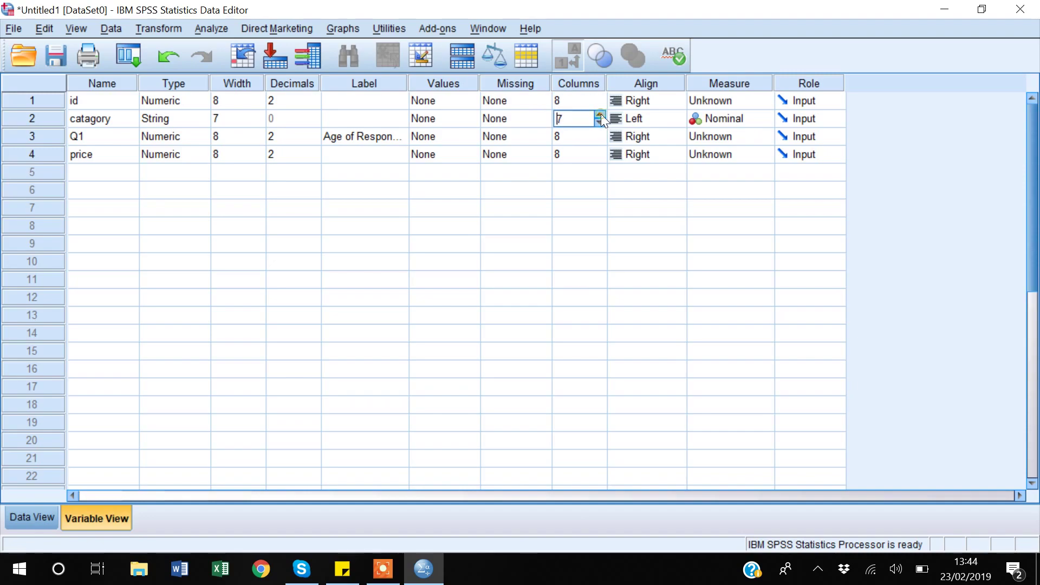
Compare how the id and catagory values are aligned in the data with their alignment settings.
left_click(34, 521)
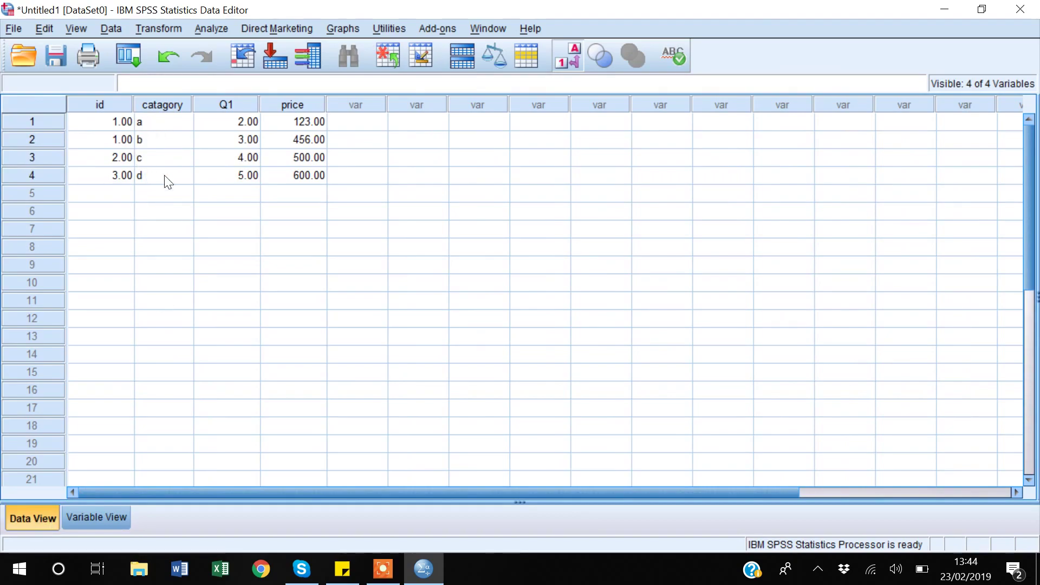
left_click(98, 518)
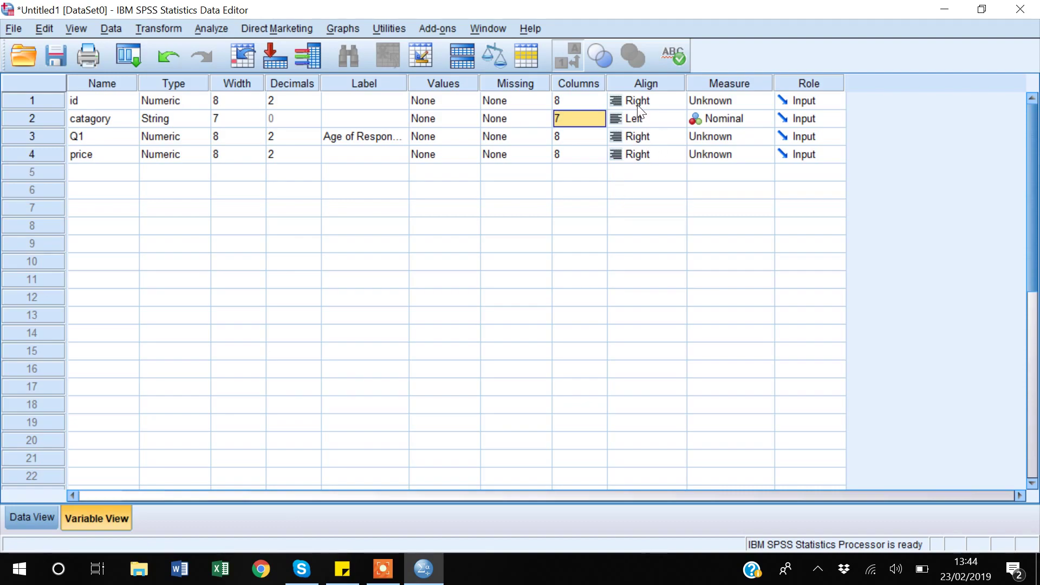
left_click(37, 519)
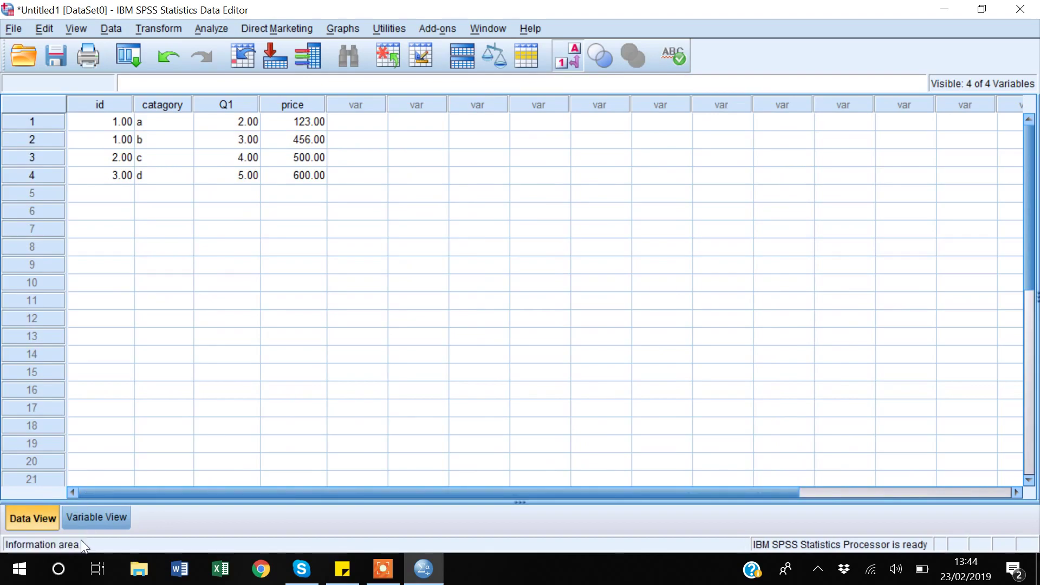
left_click(94, 520)
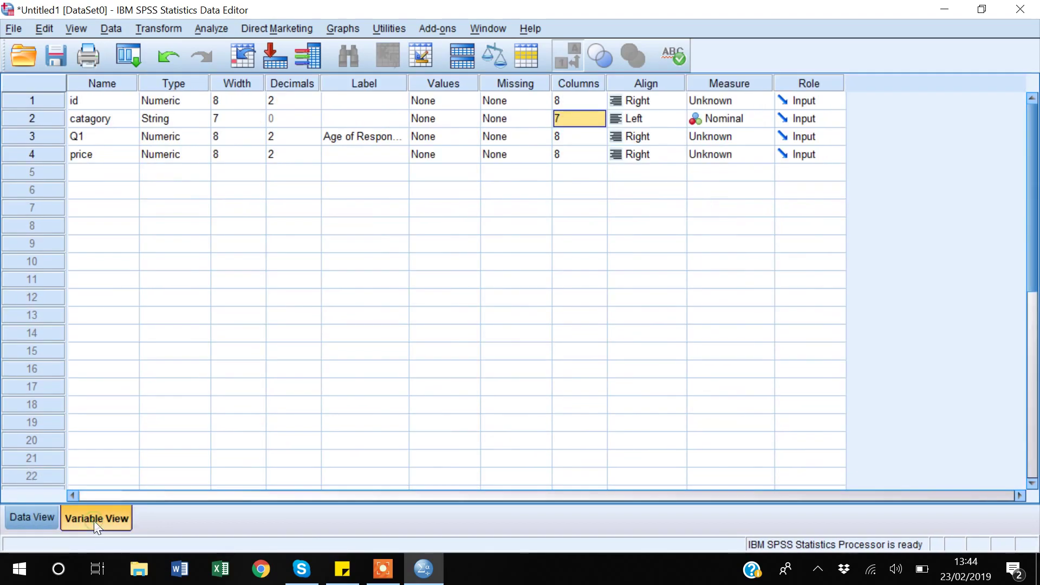
Set the alignment of the id variable to Left and check the id column in the data.
left_click(631, 101)
left_click(641, 119)
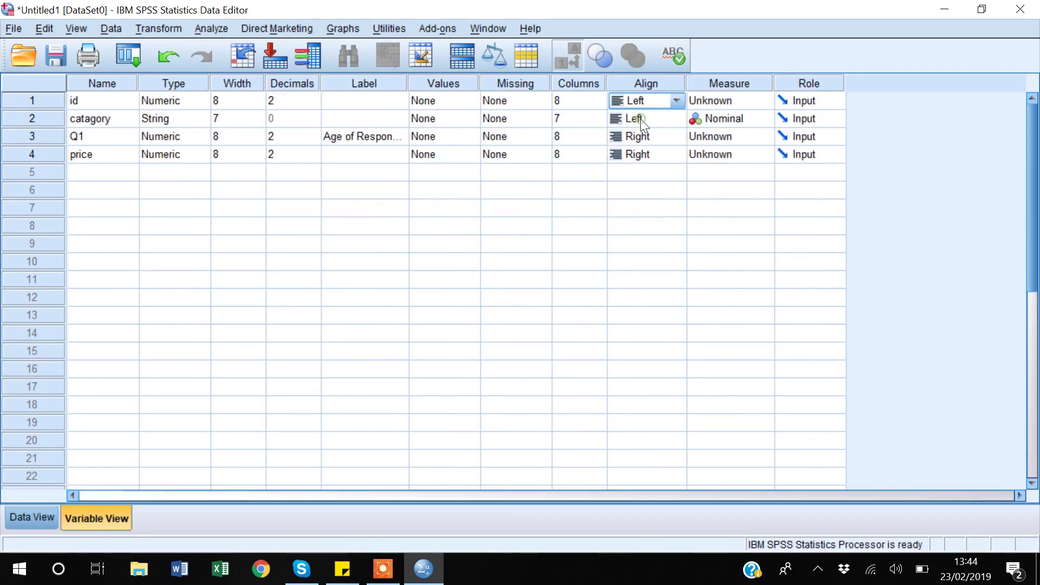
left_click(33, 518)
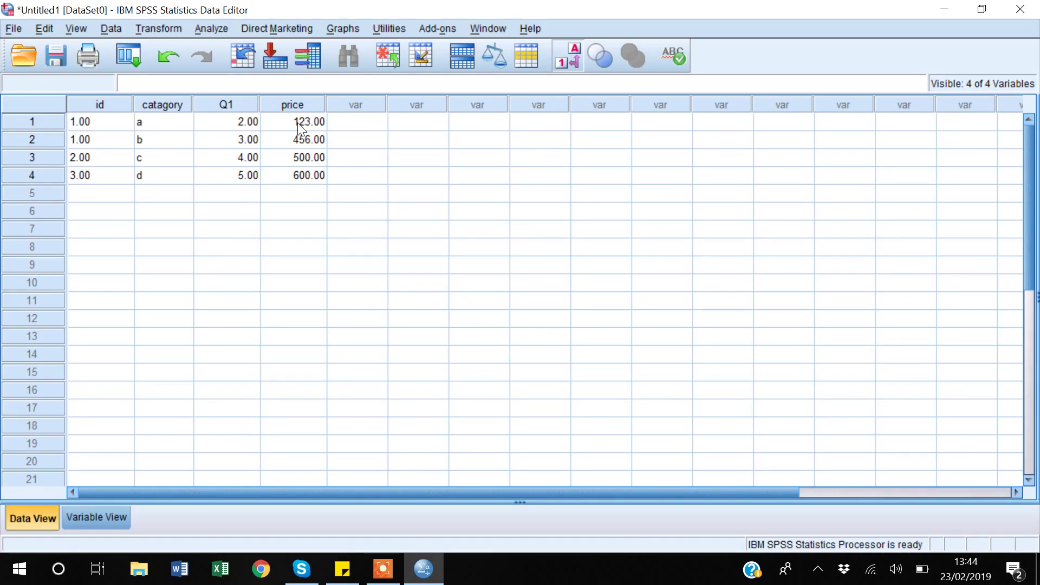
left_click(102, 511)
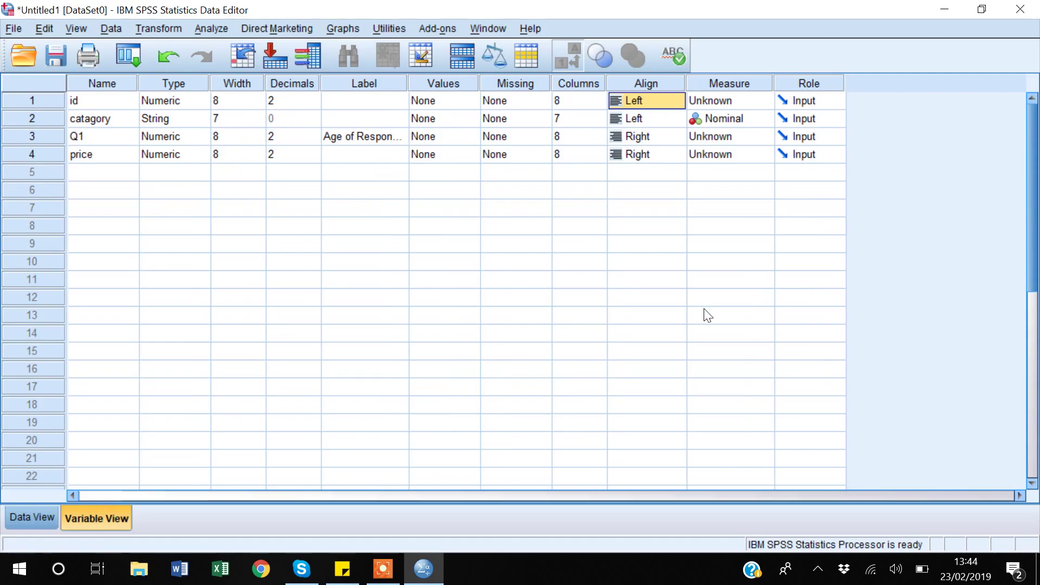
Set the measurement level of the id and price variables to Scale.
left_click(735, 101)
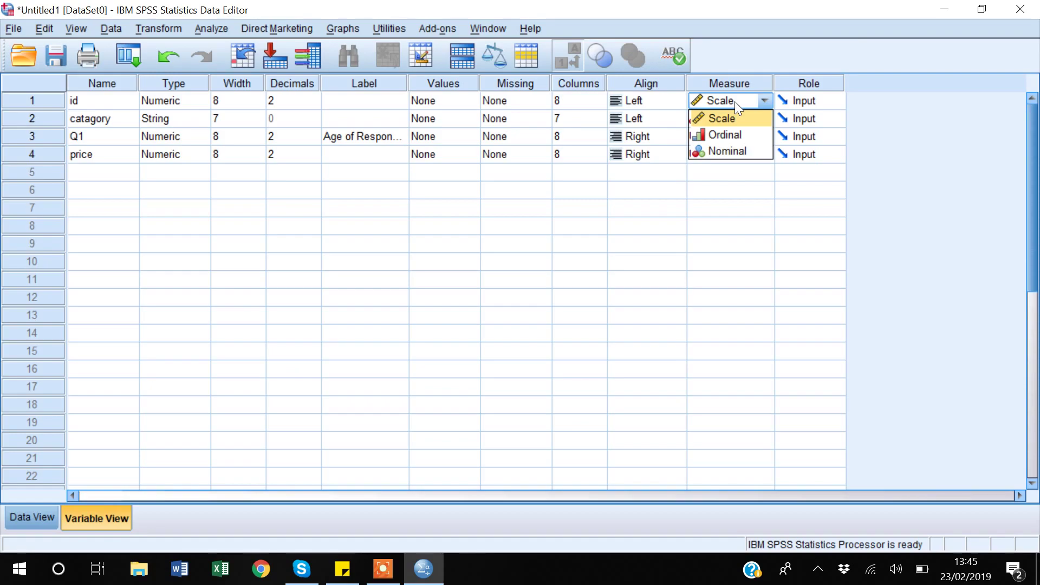
left_click(525, 179)
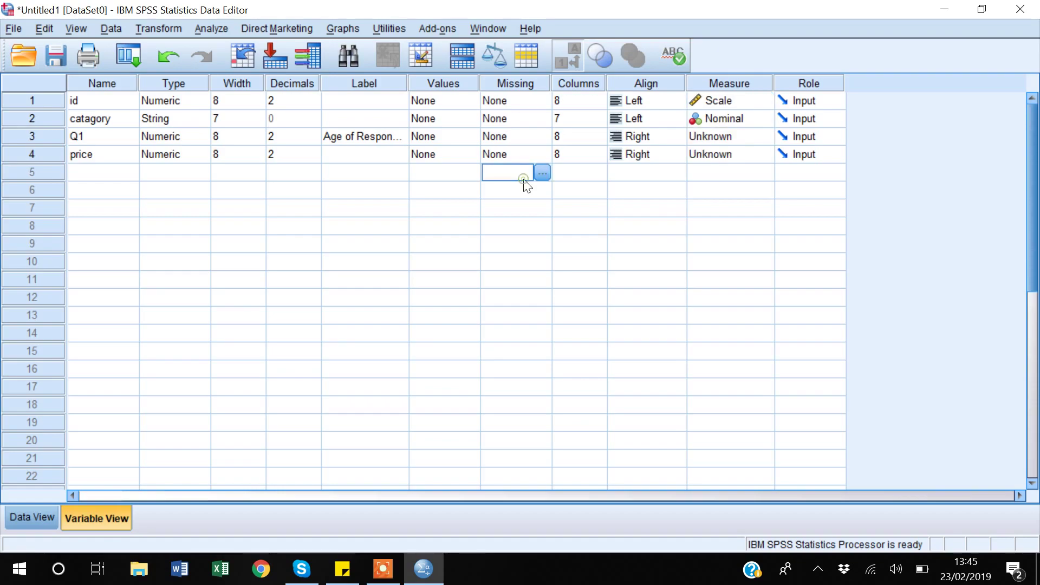
left_click(703, 157)
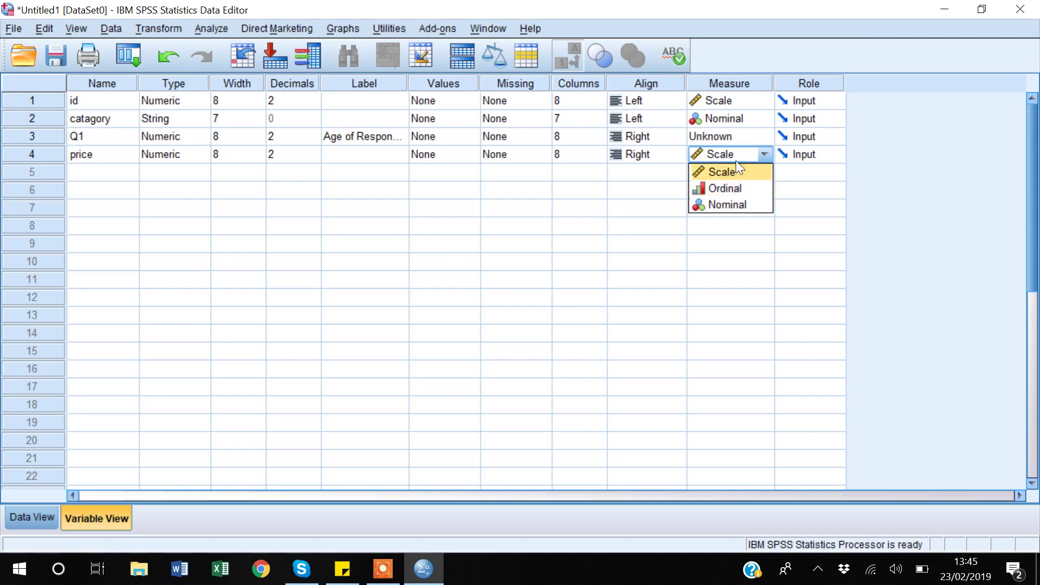
Check the measurement level options of the catagory variable and set the Q1 variable's level to Ordinal.
left_click(723, 134)
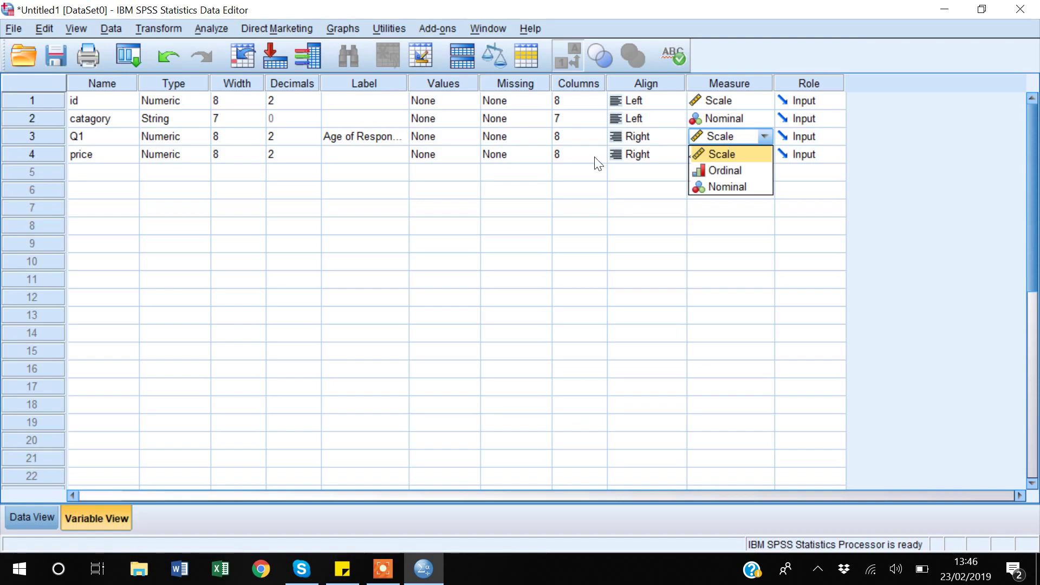
left_click(713, 119)
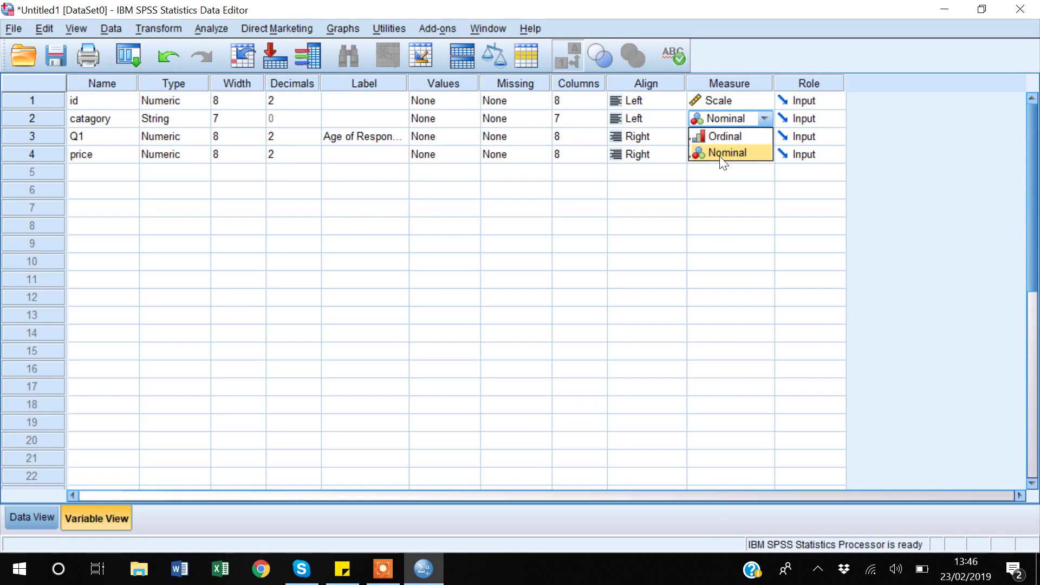
left_click(688, 186)
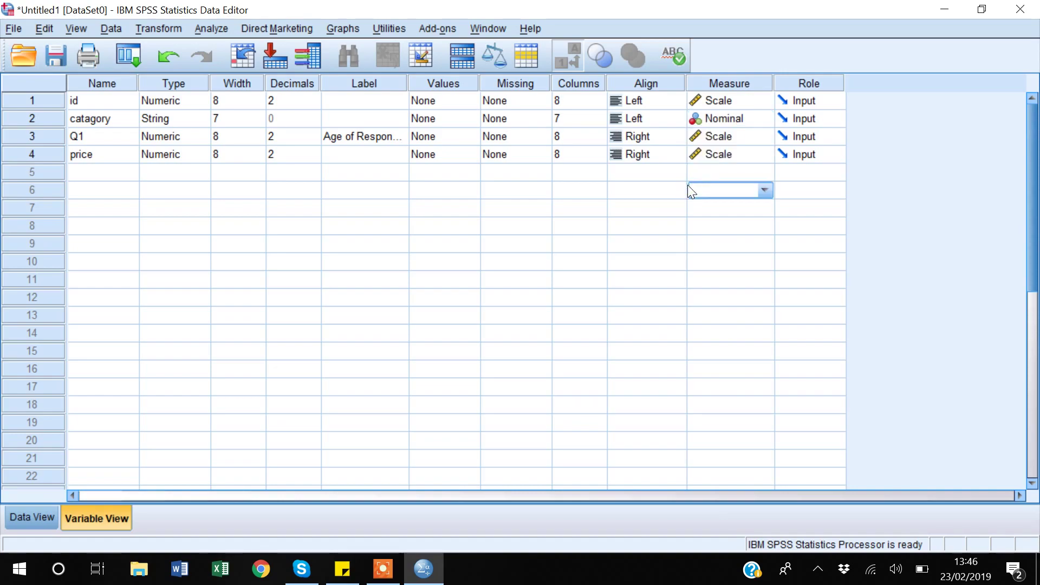
left_click(719, 139)
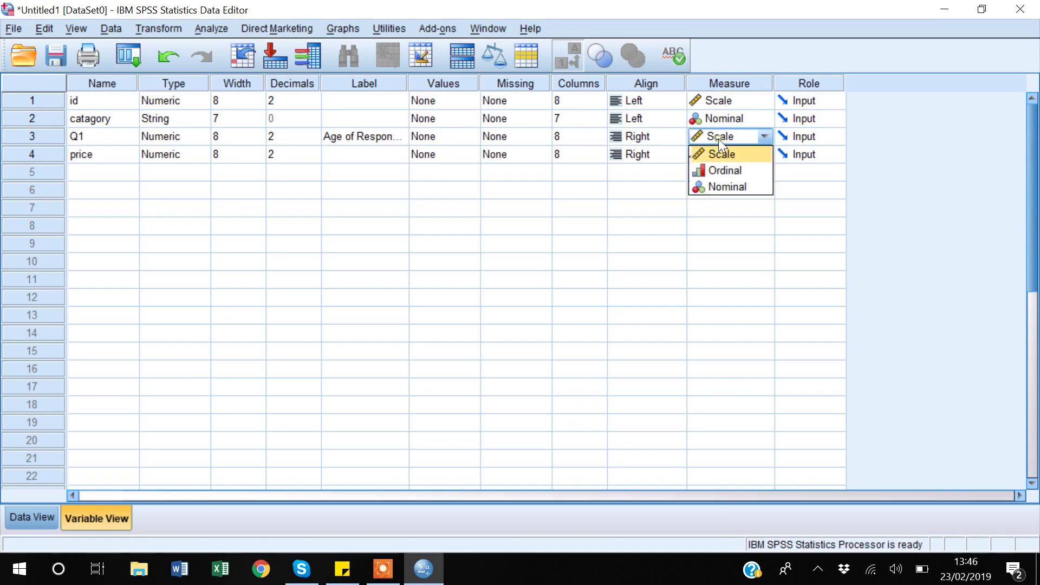
left_click(719, 173)
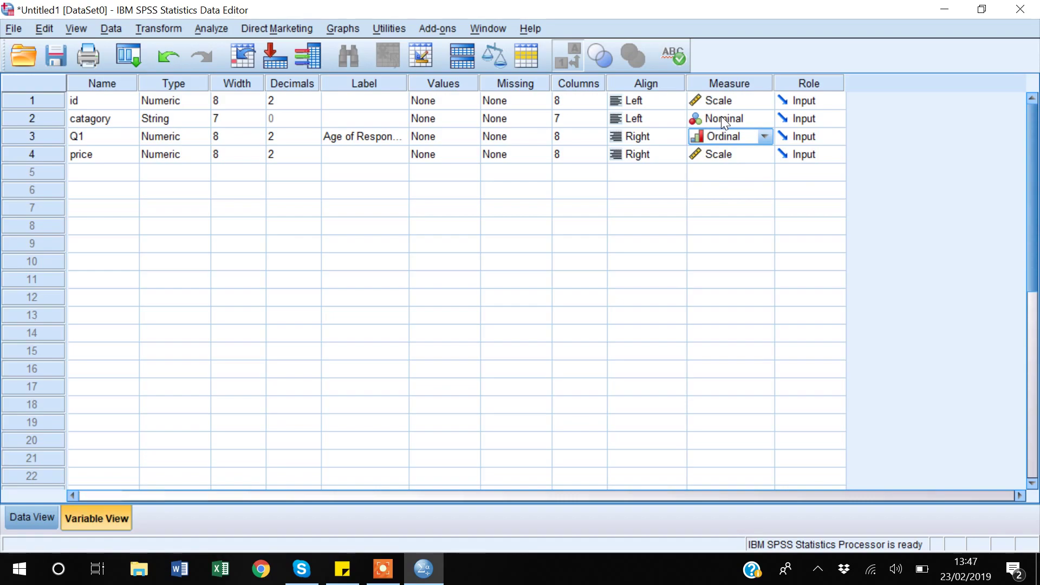
Examine the commands available for file handling, view settings, data management such as Validation and Restructure, and variable transformation.
left_click(14, 29)
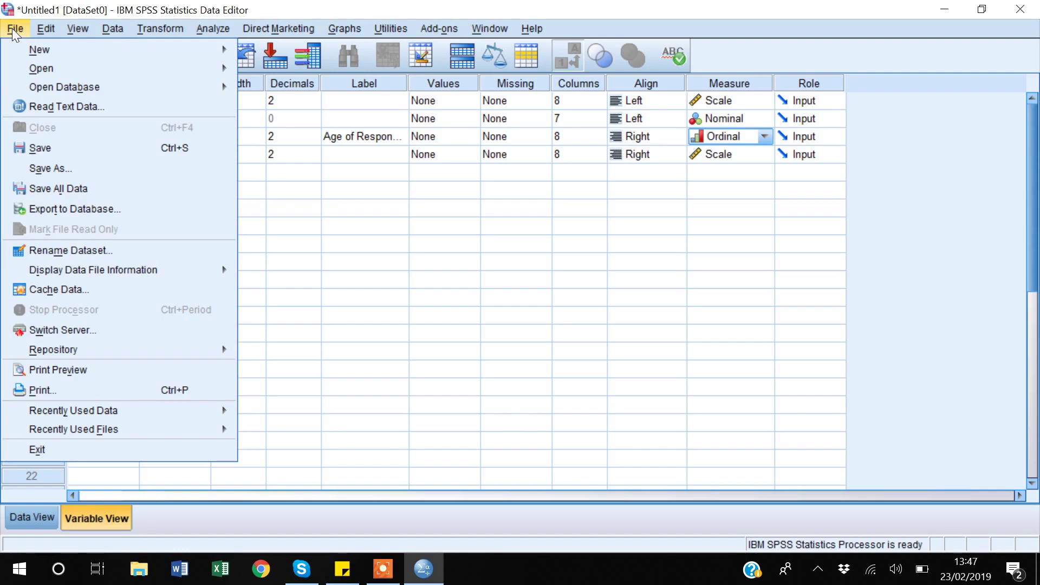
mouse_move(56, 29)
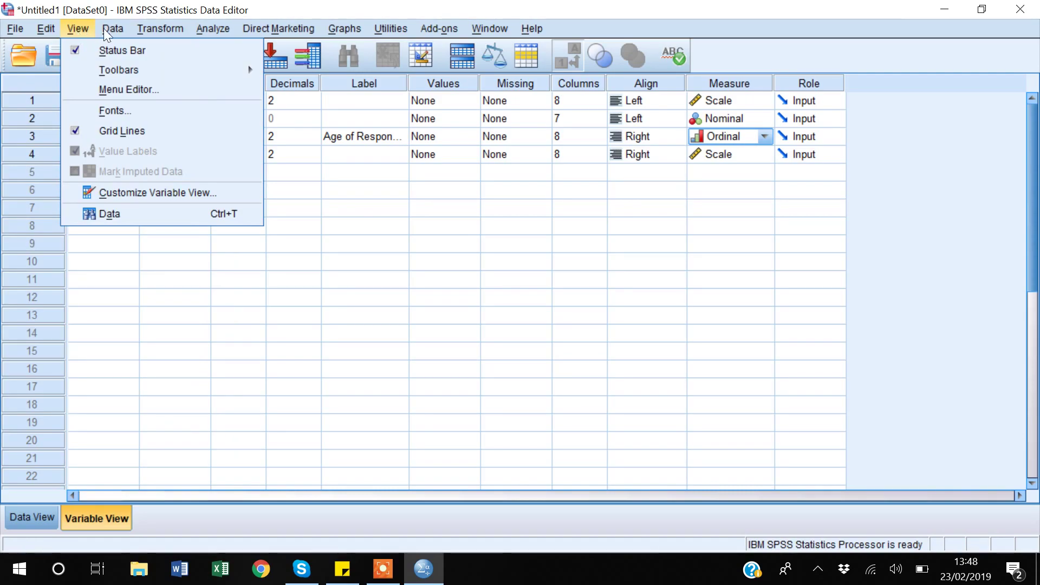
mouse_move(113, 29)
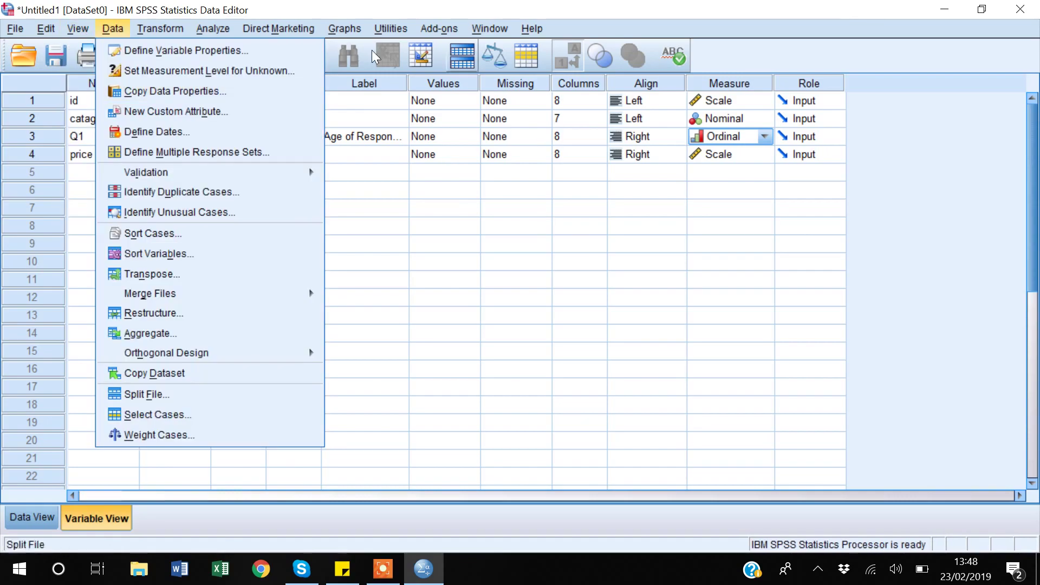
mouse_move(151, 293)
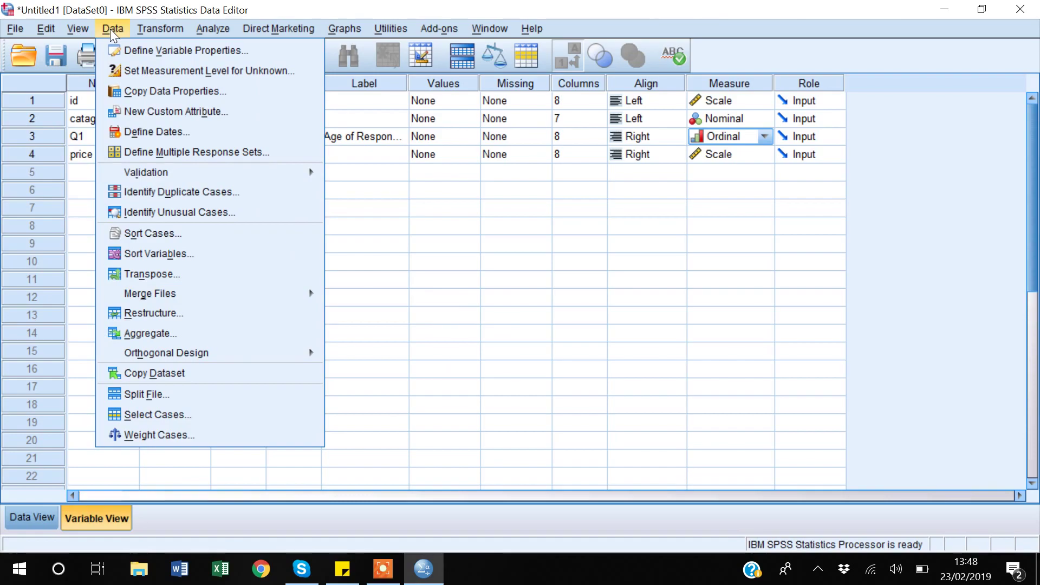
mouse_move(162, 179)
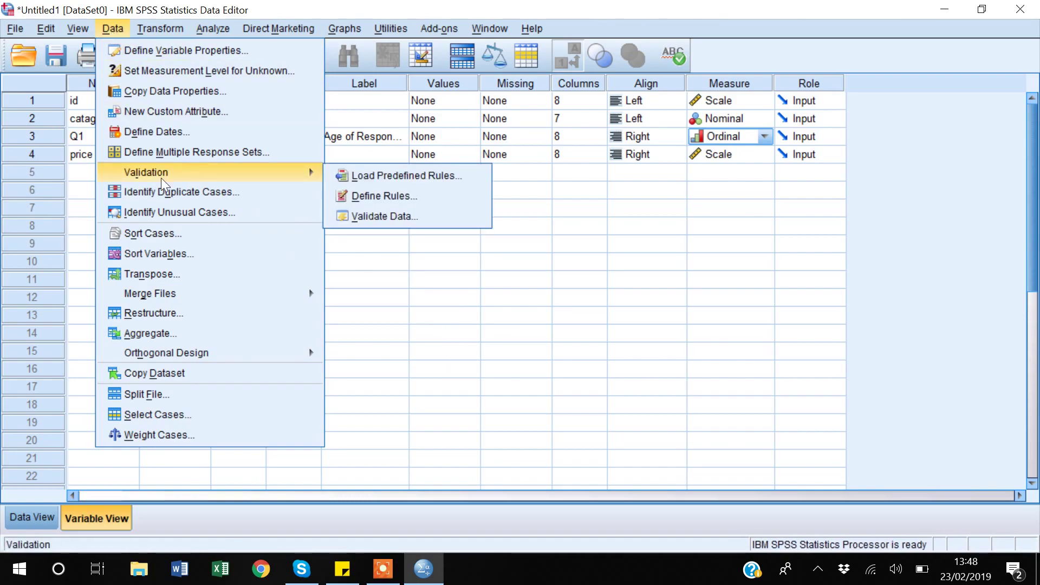
mouse_move(187, 295)
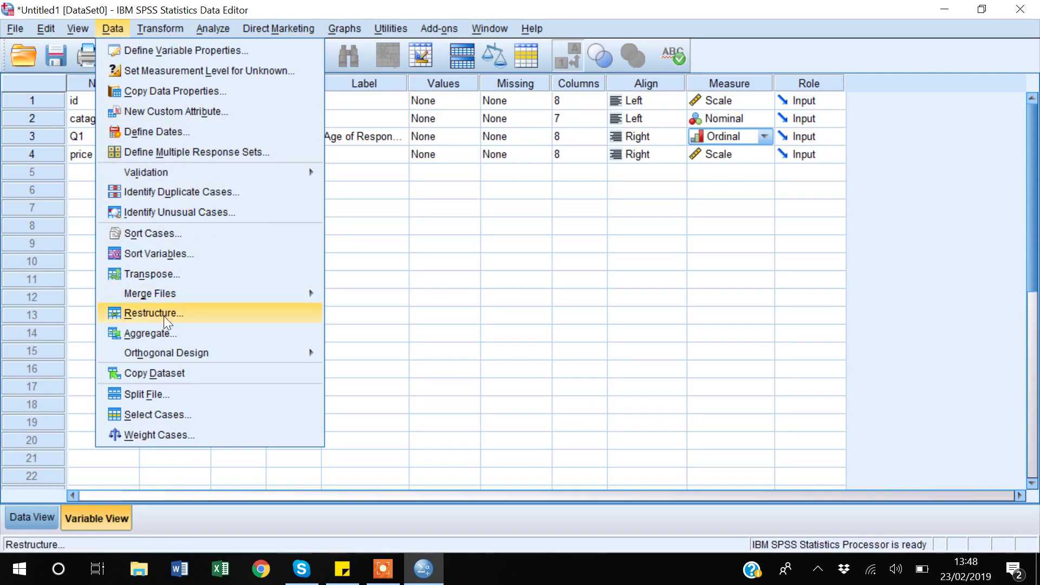
mouse_move(203, 183)
mouse_move(162, 34)
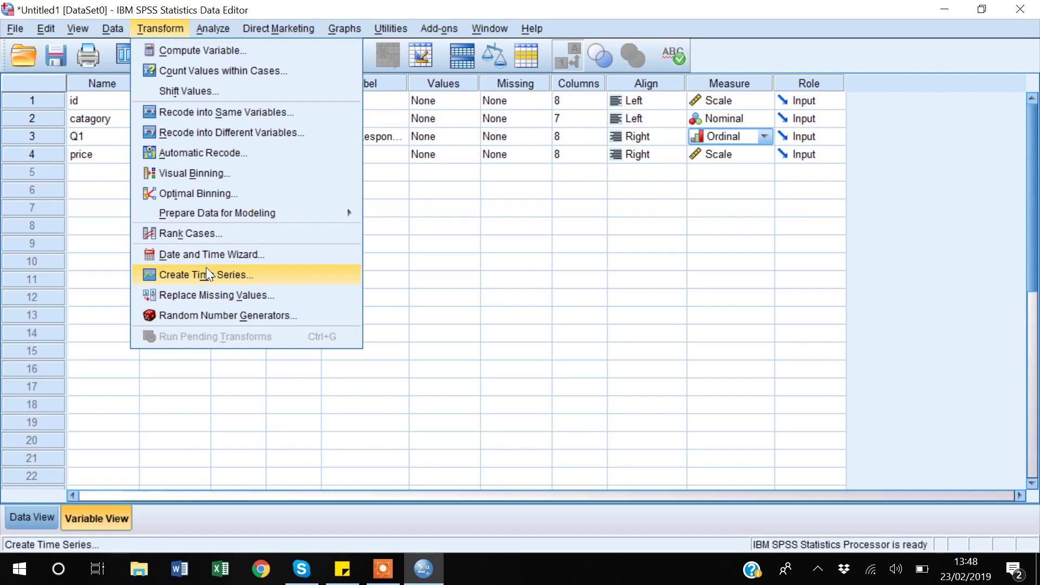
Examine the statistical analysis commands, including Regression, Descriptive Statistics and Correlate, plus the direct marketing, graph, utility, window and add-on commands.
mouse_move(212, 26)
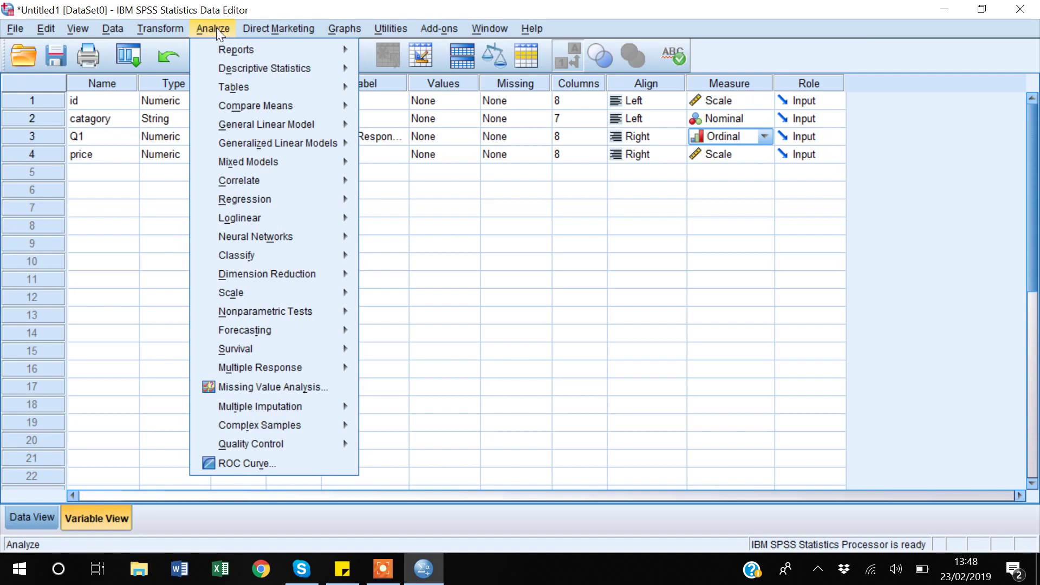
mouse_move(239, 185)
mouse_move(241, 203)
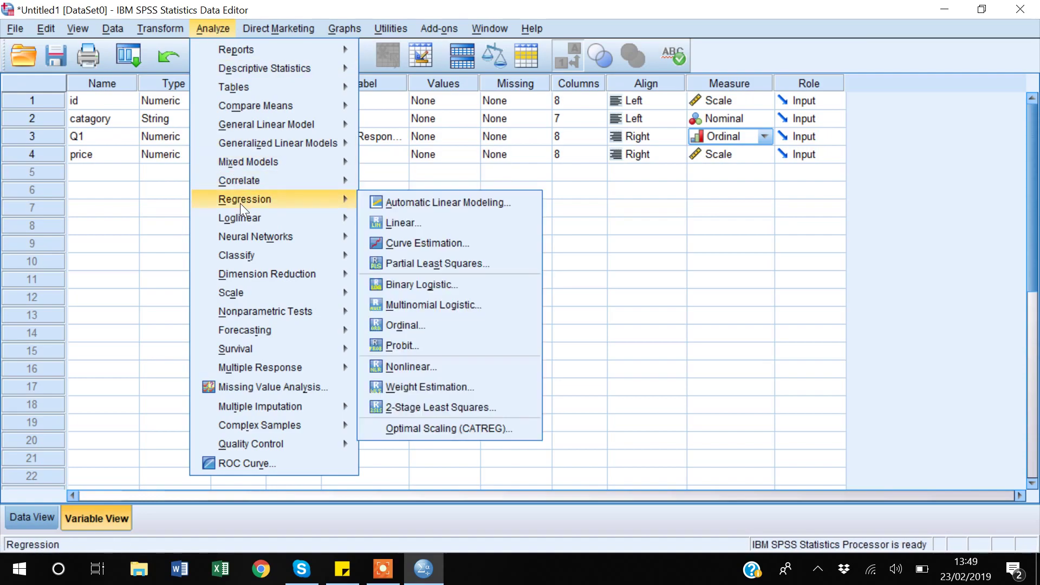
mouse_move(239, 94)
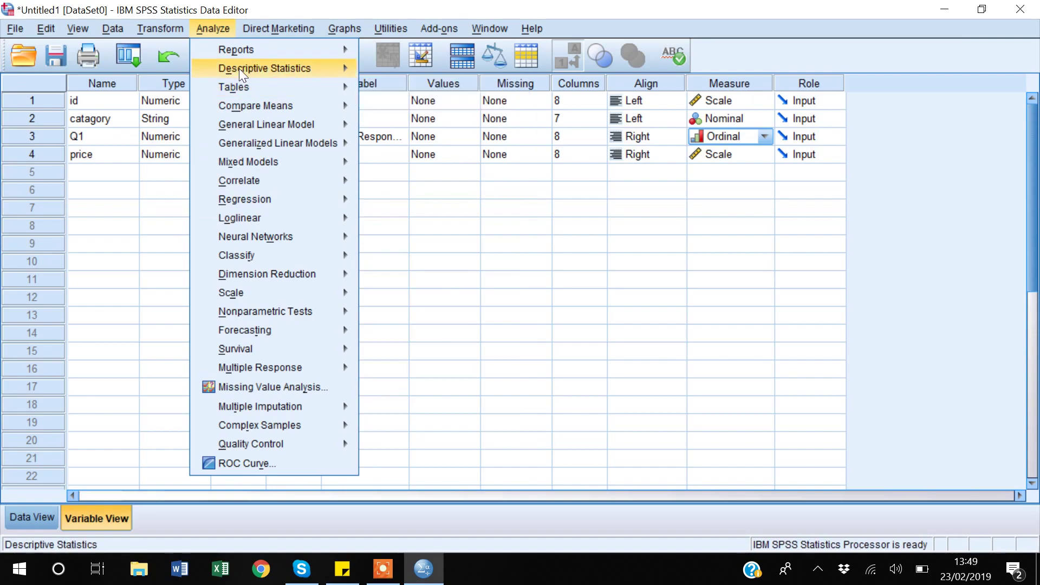
mouse_move(239, 70)
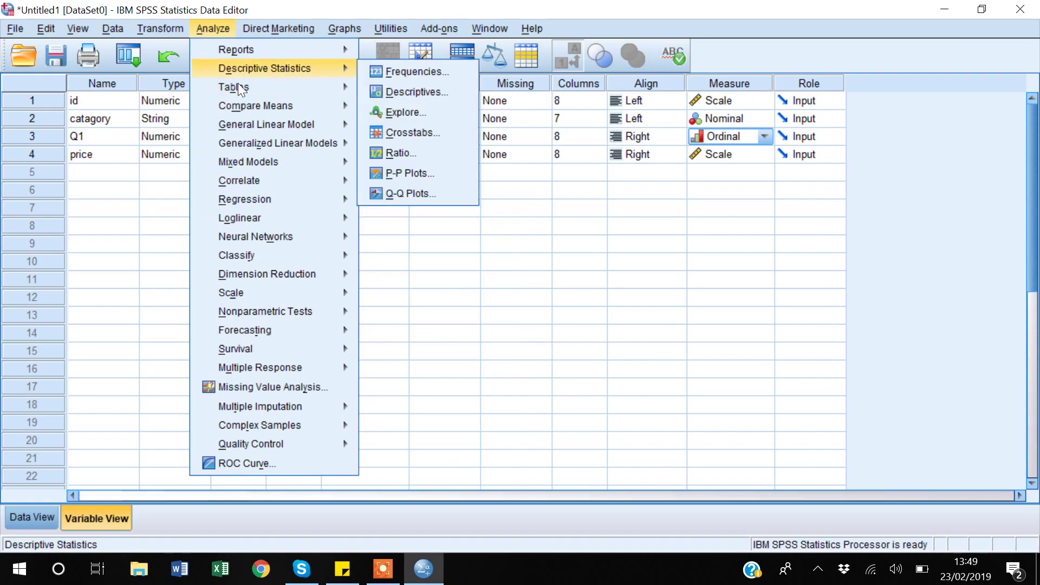
mouse_move(249, 262)
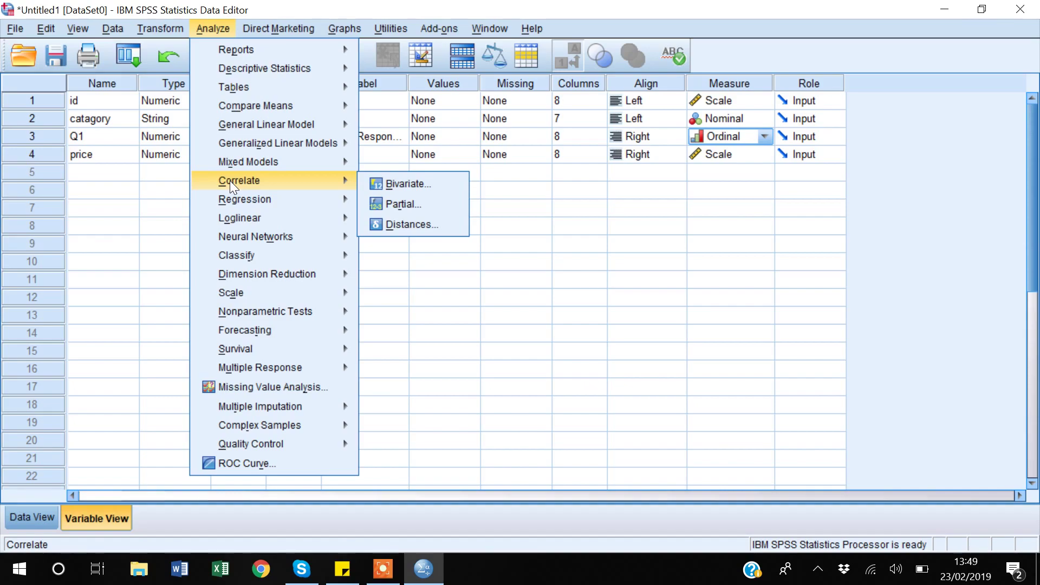
mouse_move(292, 23)
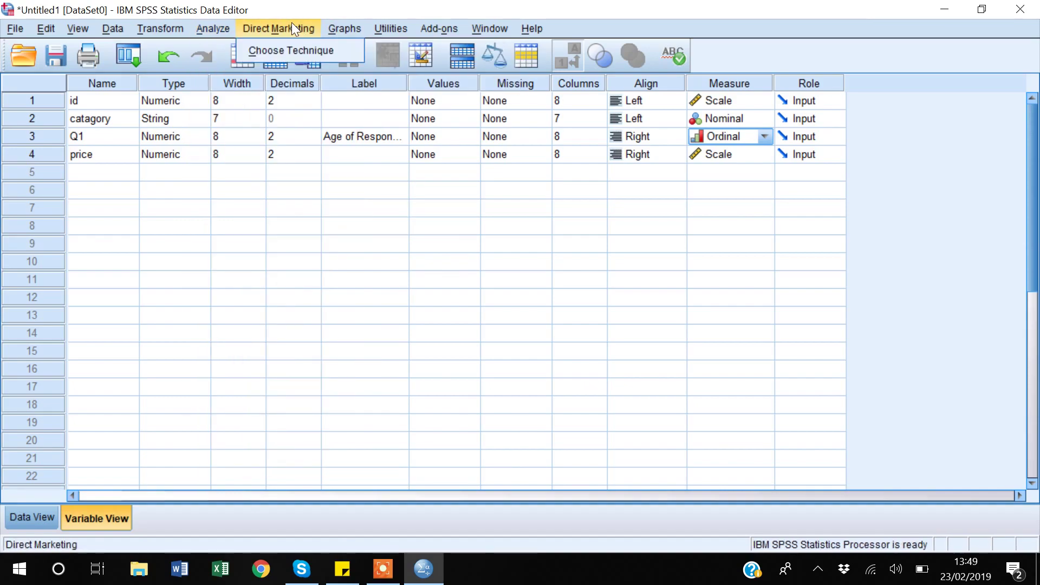
mouse_move(348, 29)
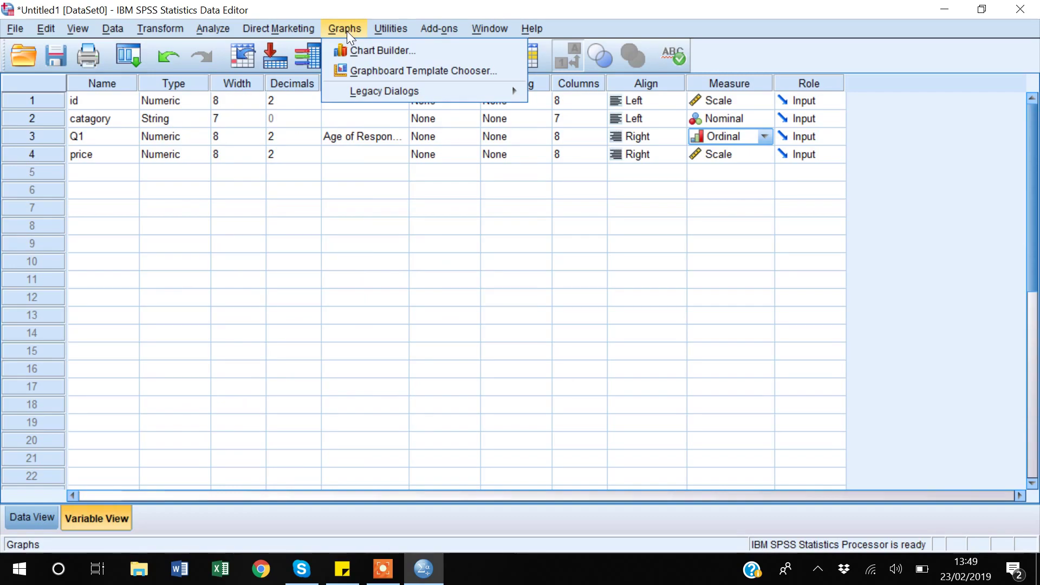
mouse_move(393, 28)
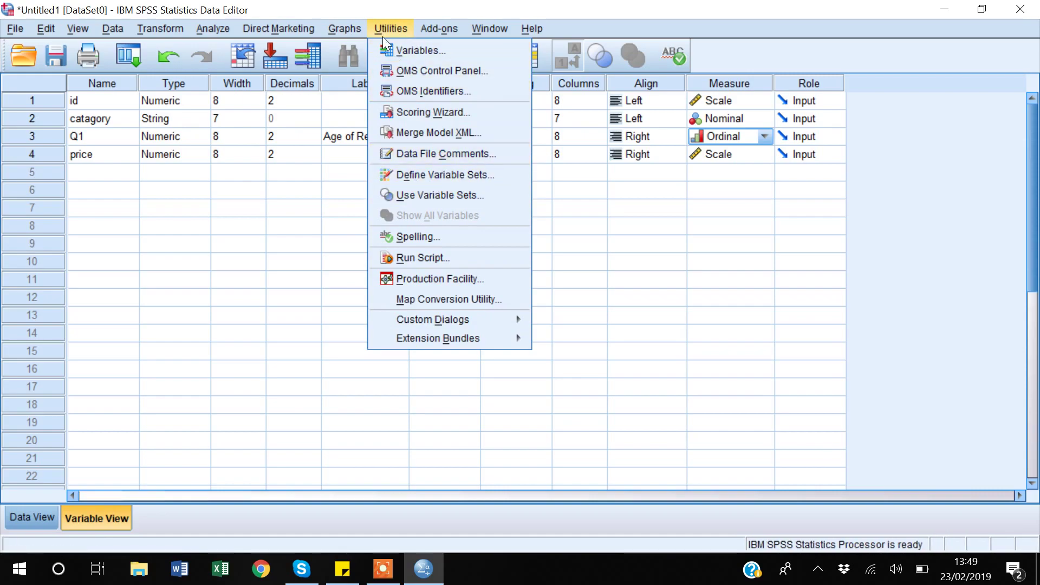
mouse_move(485, 29)
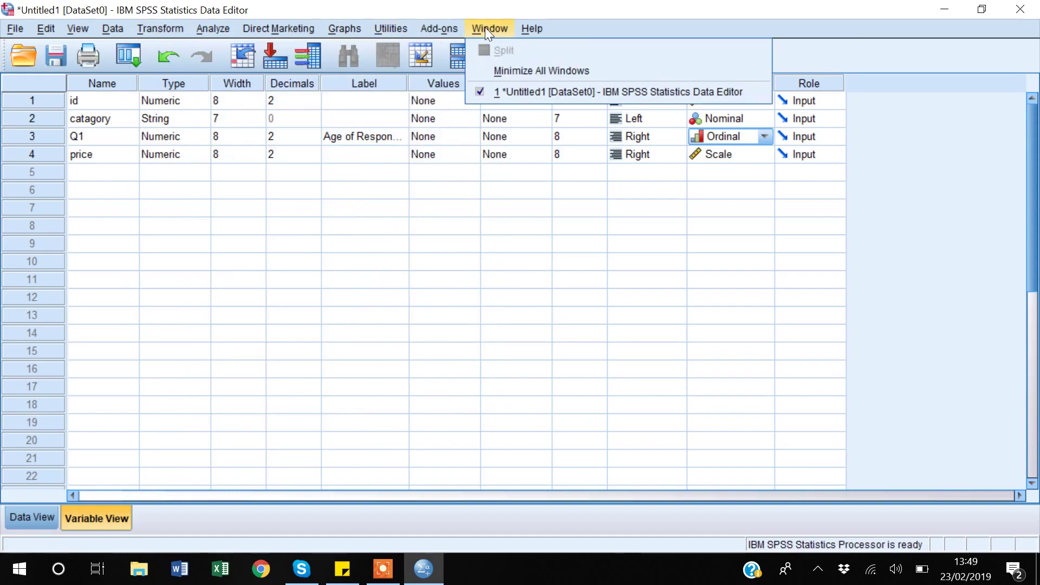
mouse_move(421, 28)
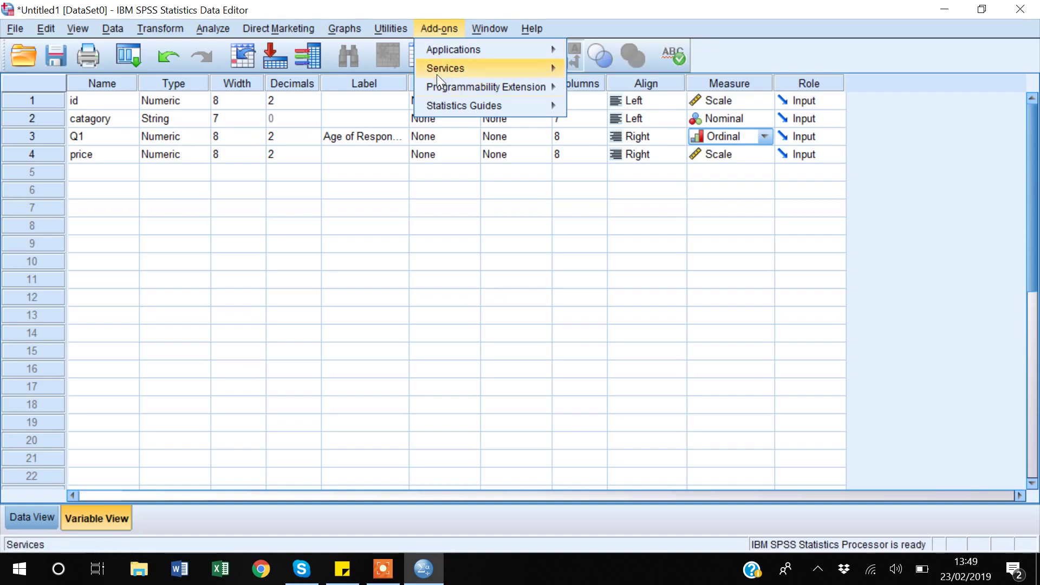
mouse_move(438, 87)
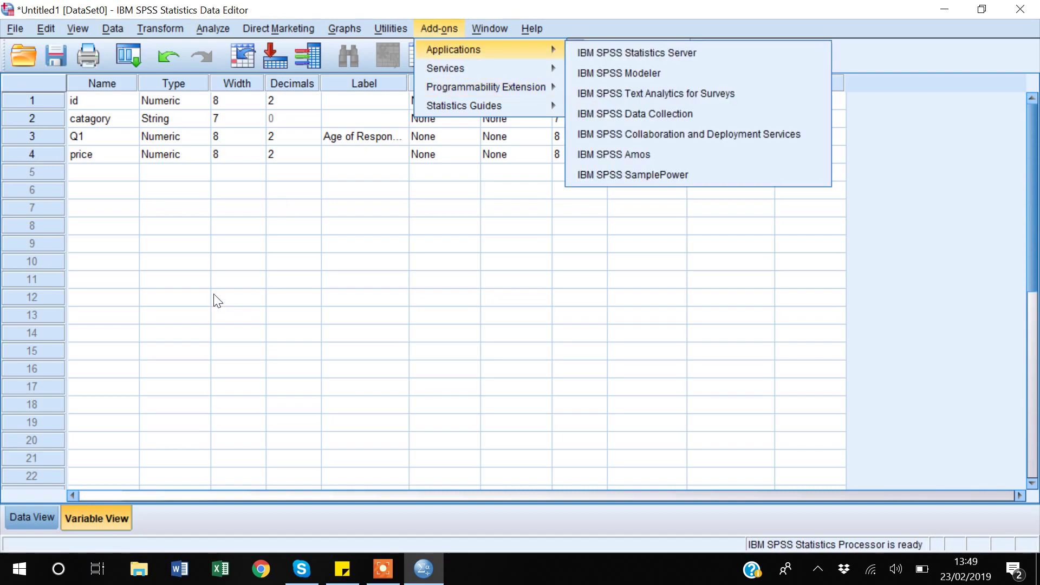
left_click(35, 519)
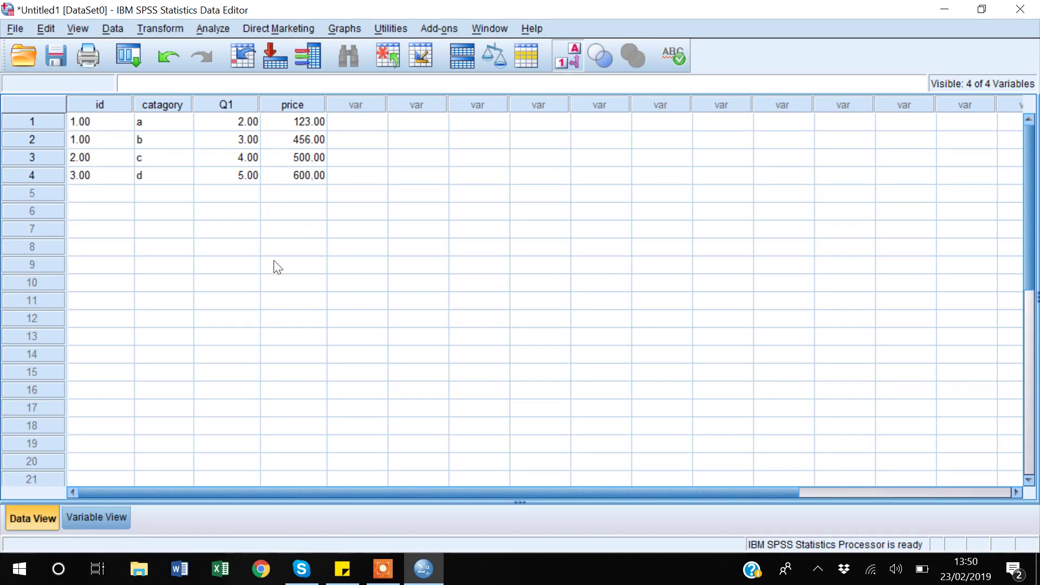
left_click(101, 519)
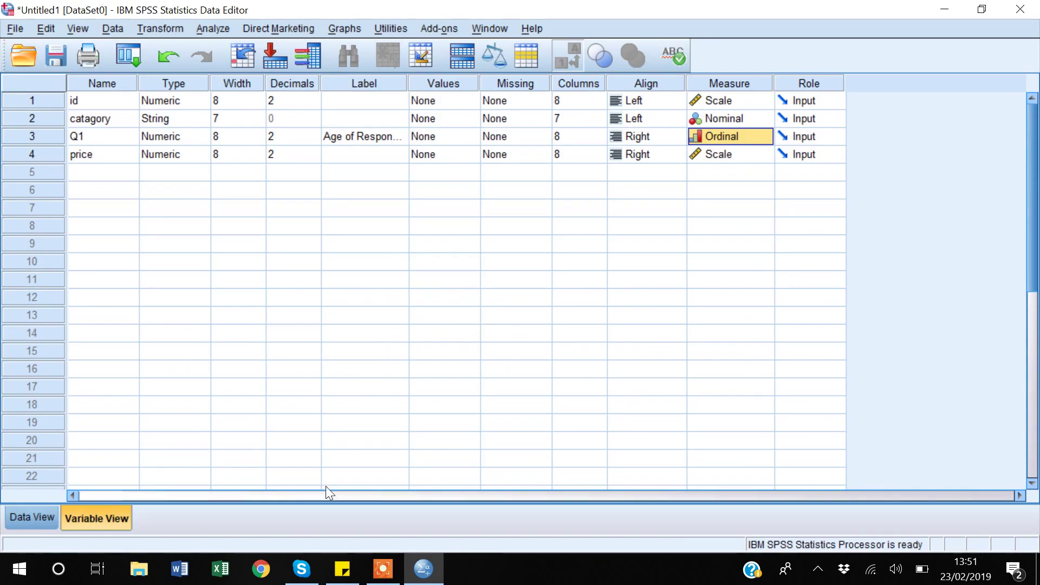
left_click(384, 576)
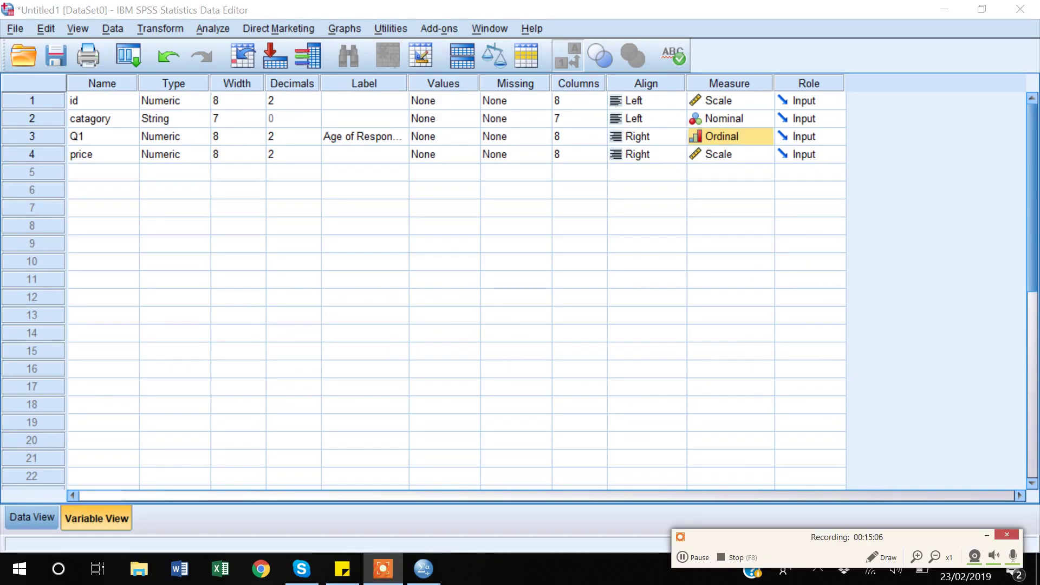